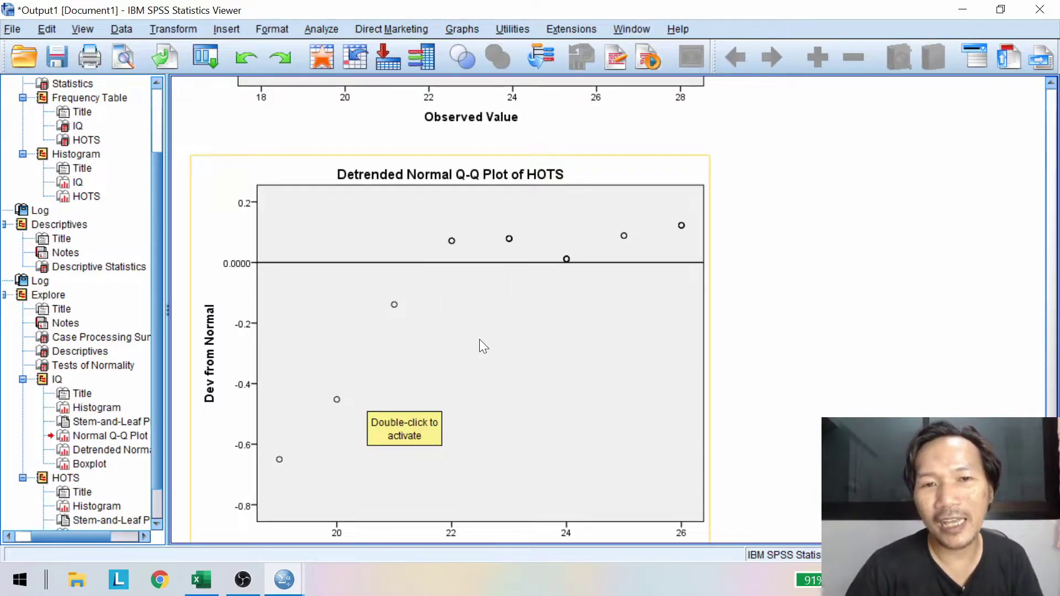
scroll(770, 290, down, 5)
scroll(772, 291, up, 10)
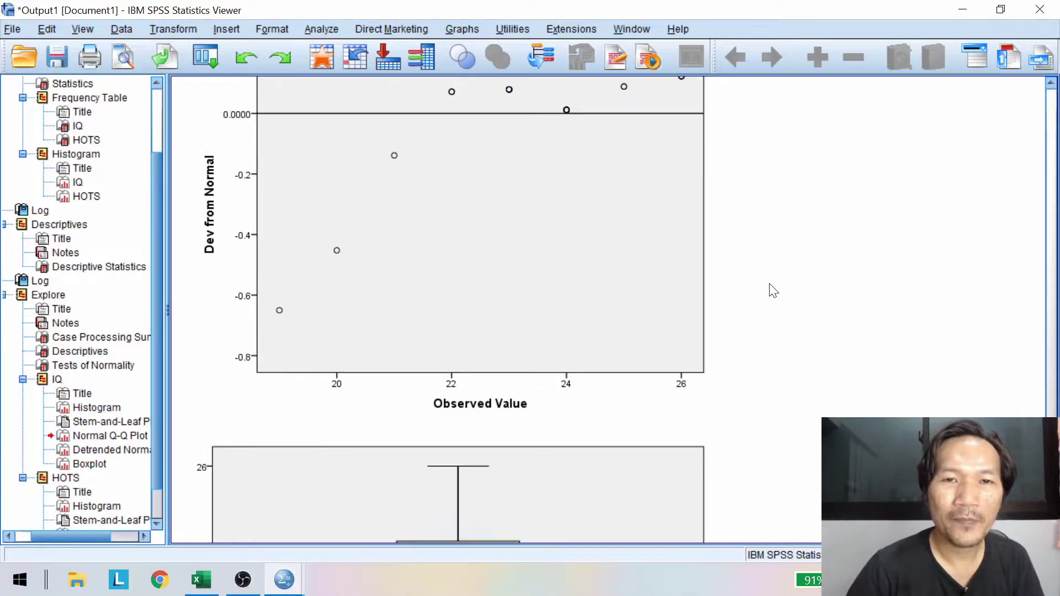
scroll(772, 290, up, 10)
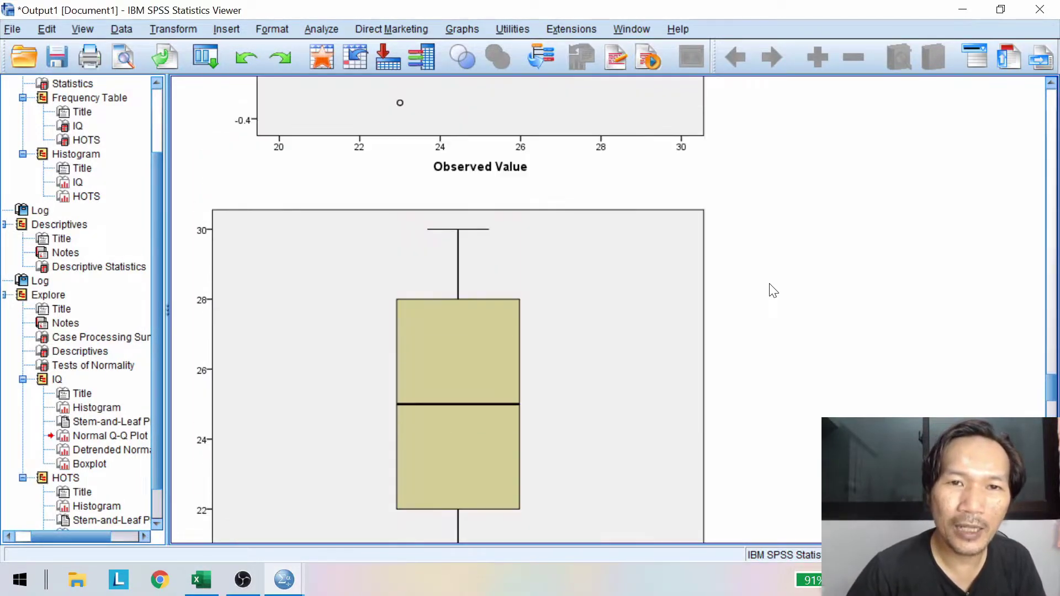
Set up a Means analysis on the dataset with HOTS as the dependent variable and IQ as the independent variable.
key(alt+Tab)
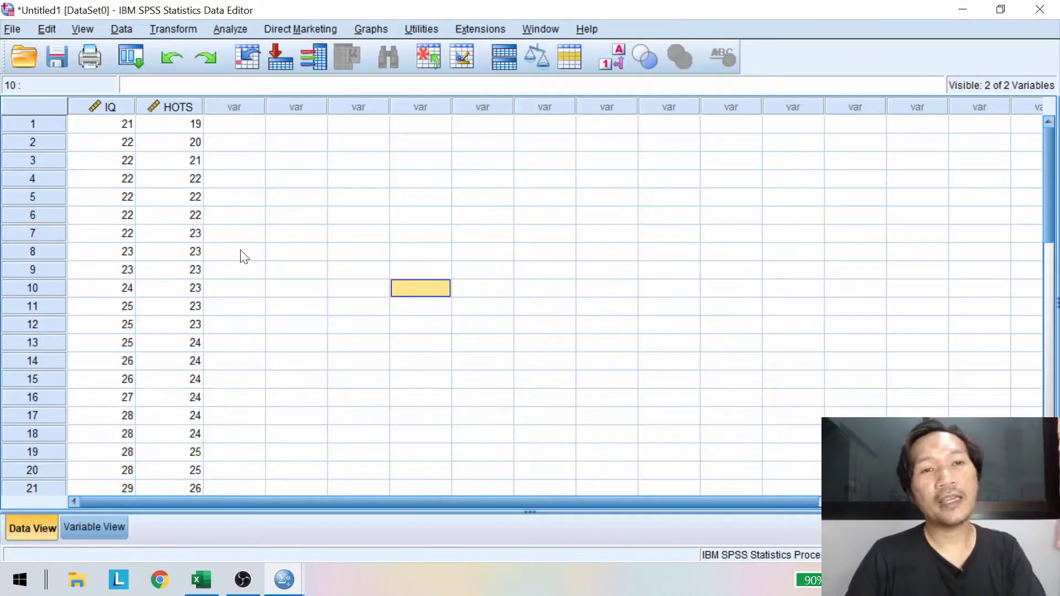
click(216, 179)
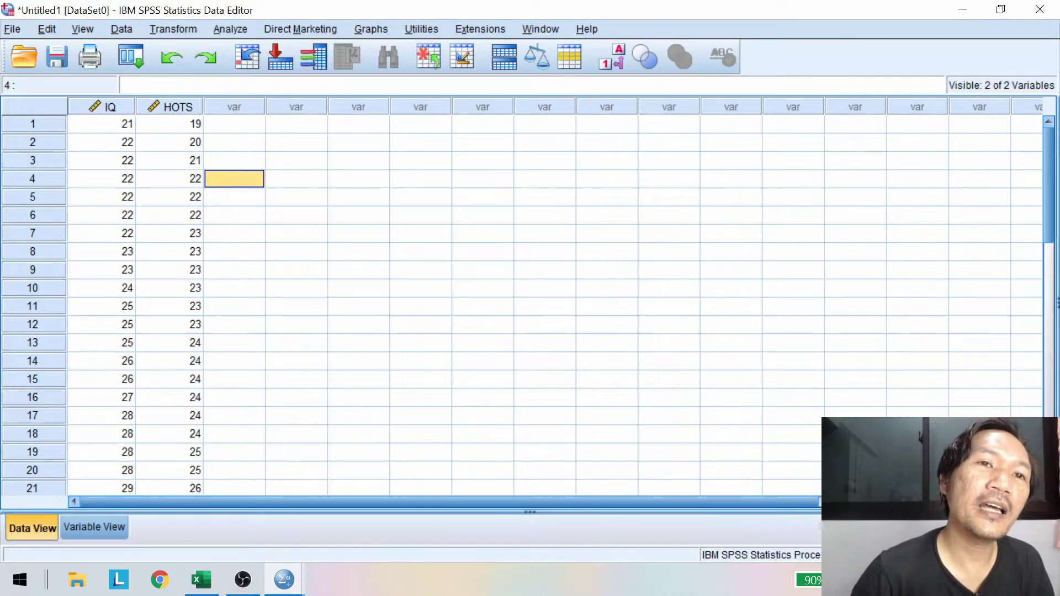
click(233, 31)
mouse_move(320, 111)
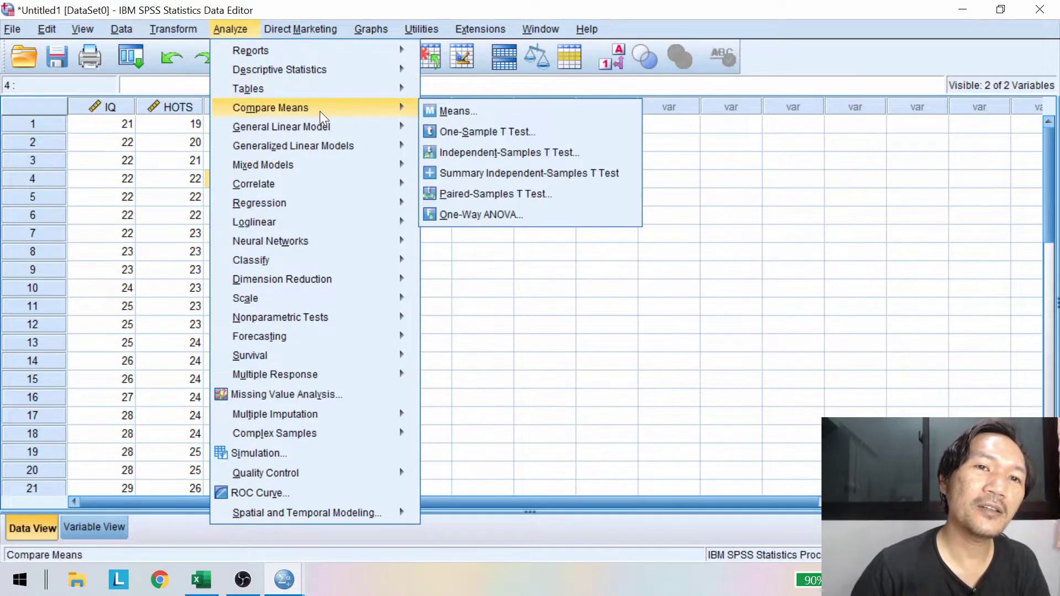
click(462, 112)
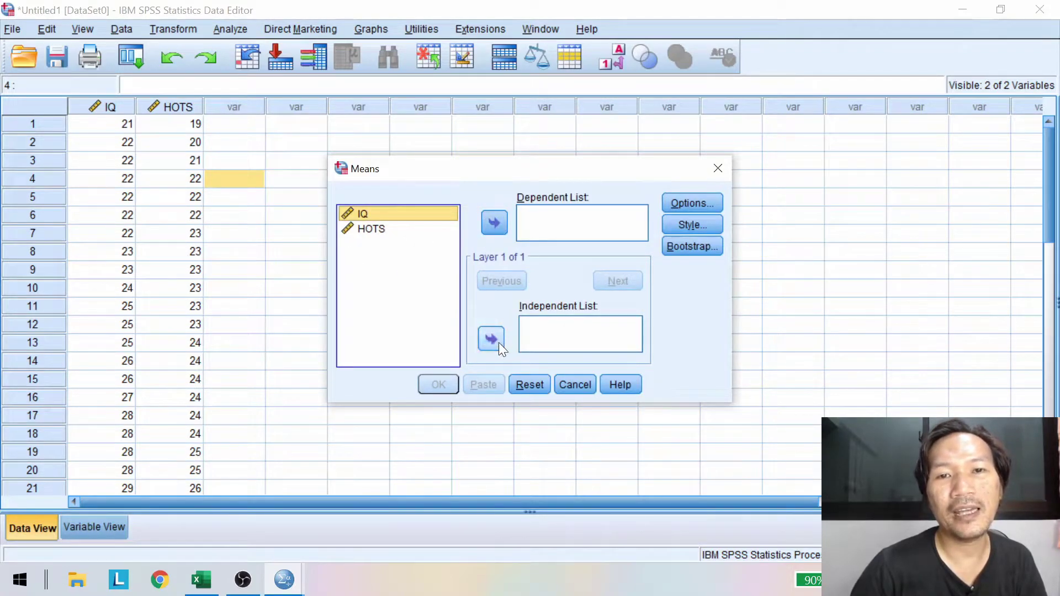
click(402, 231)
click(480, 223)
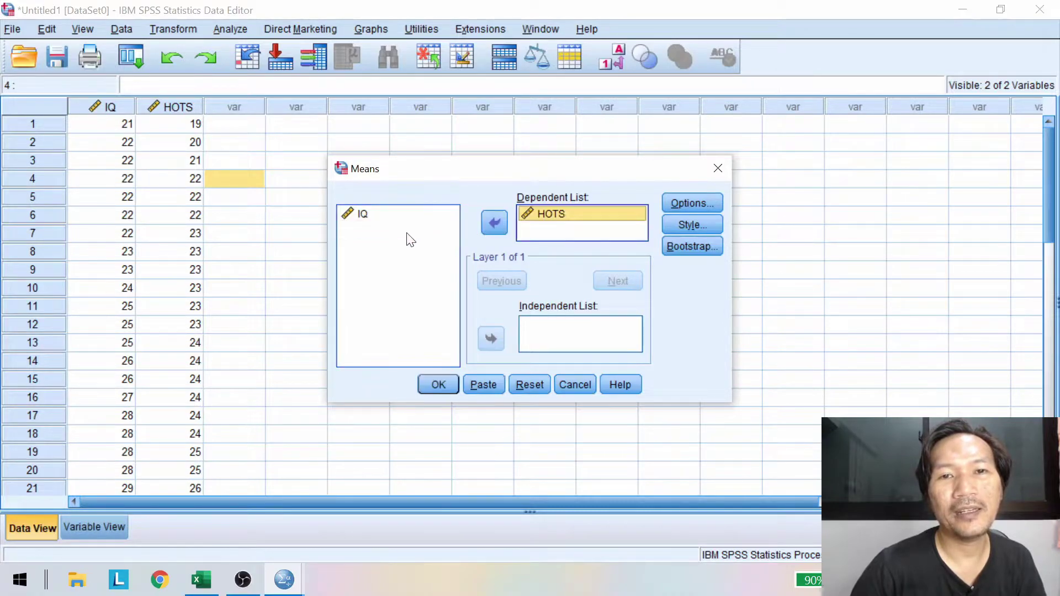
click(363, 215)
click(491, 338)
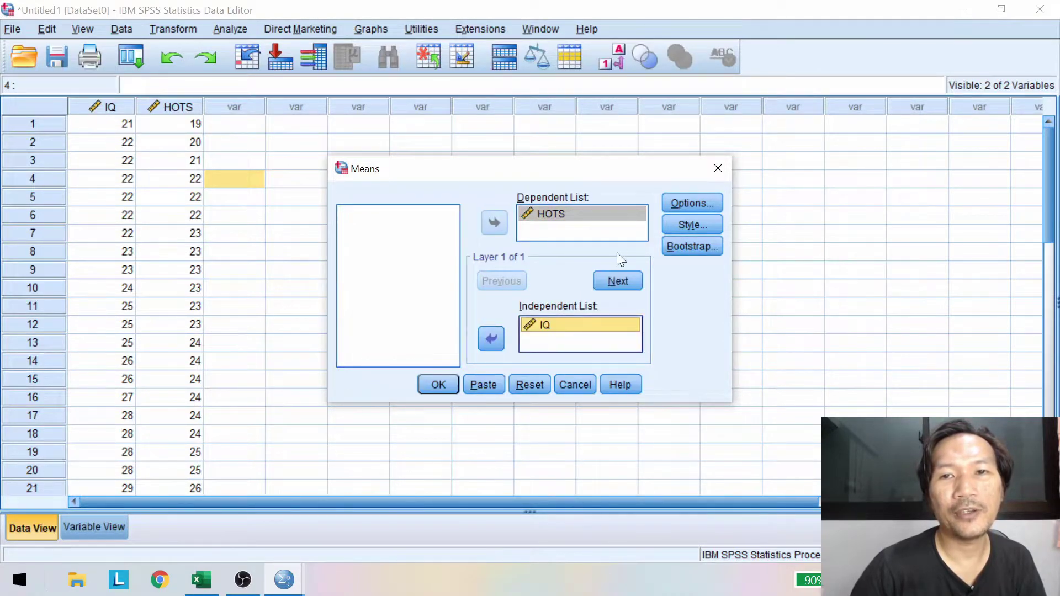
Enable the test for linearity for the first layer and run the Means analysis.
click(684, 208)
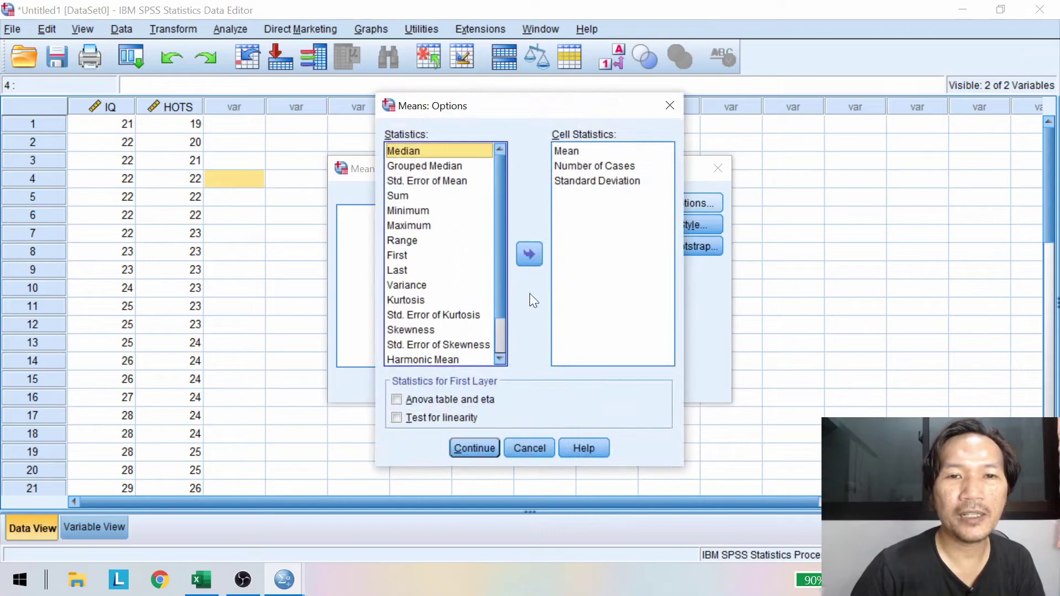
click(455, 418)
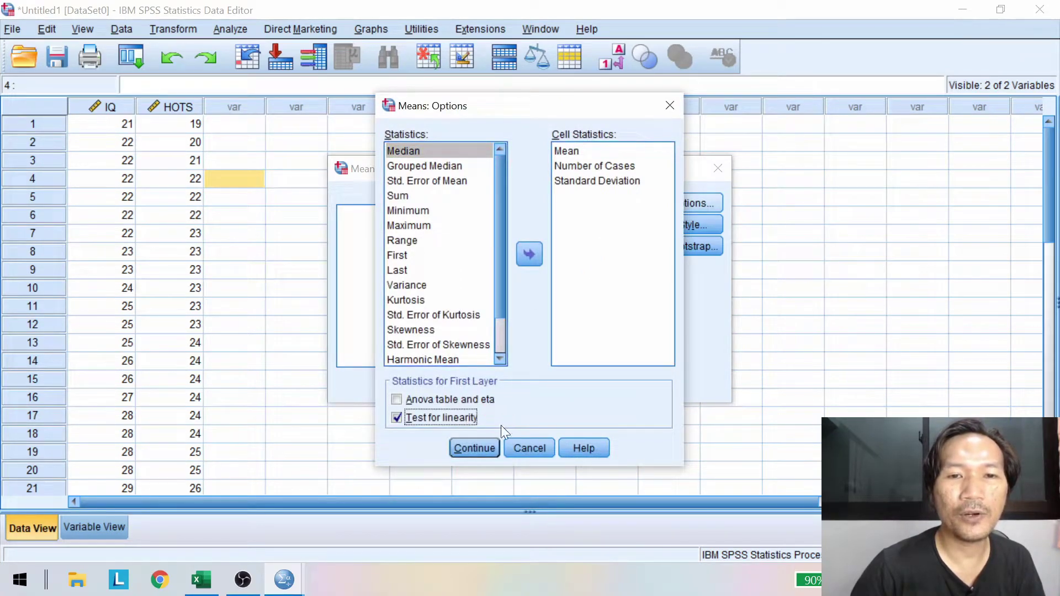
click(475, 448)
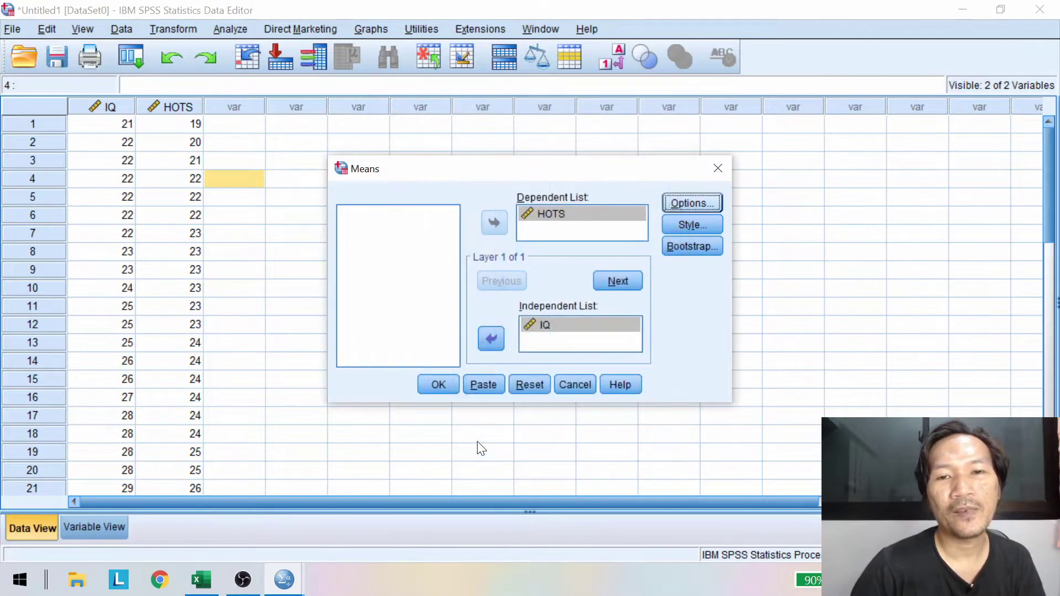
click(439, 385)
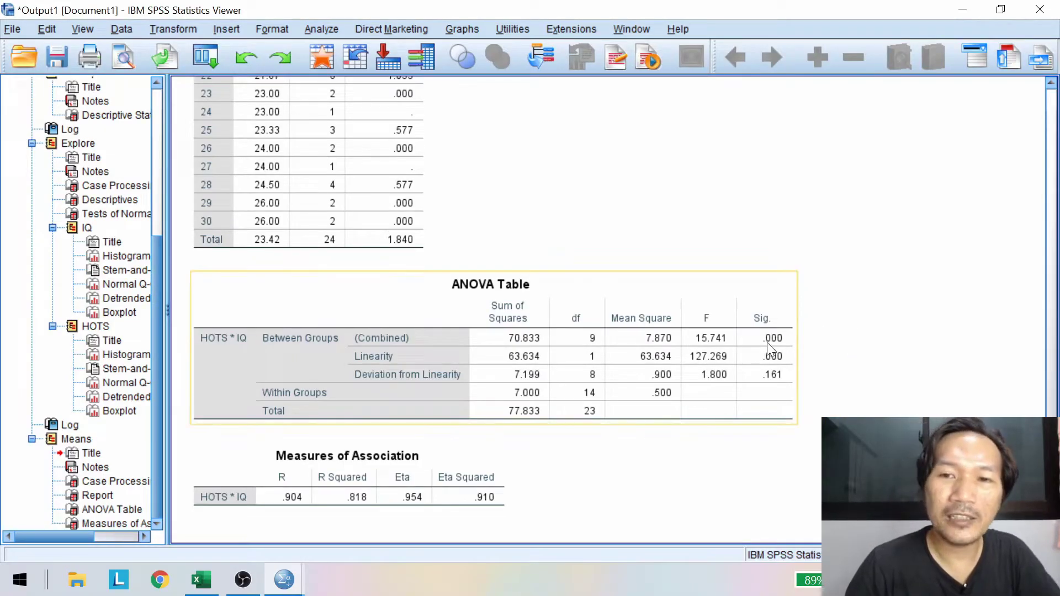
click(768, 344)
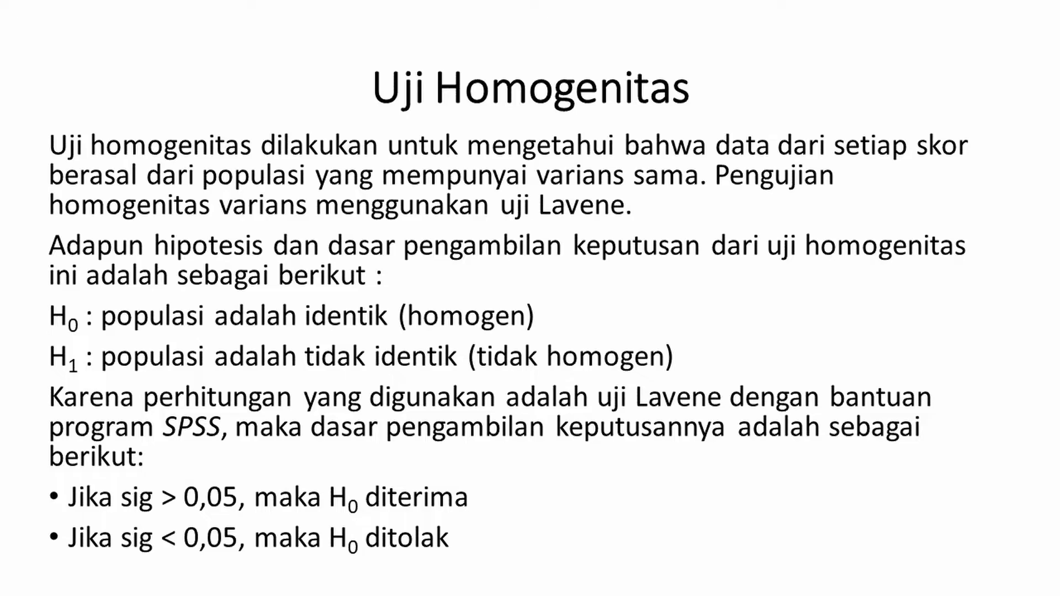
Move the 24 HOTS values below the existing IQ data, starting at row 25 of the IQ column, leaving the HOTS cells empty.
drag(169, 122, 190, 418)
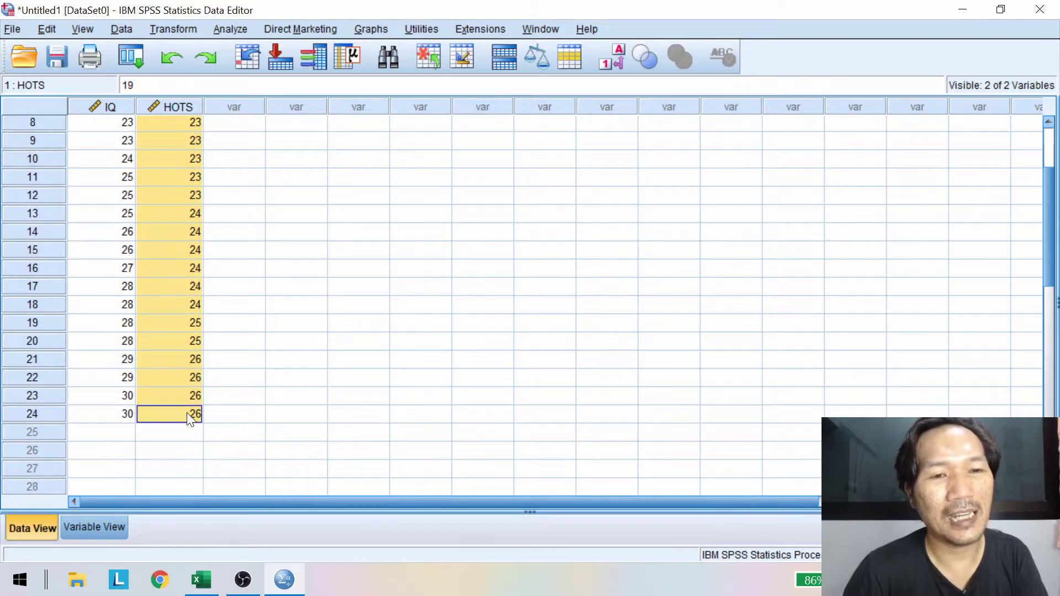
scroll(195, 381, up, 3)
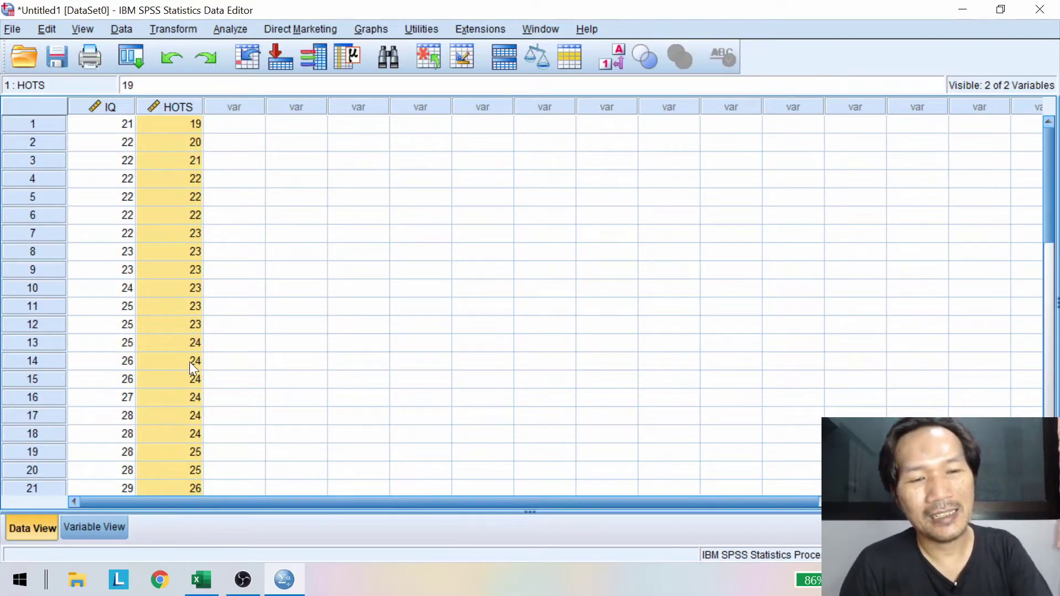
key(Delete)
scroll(190, 364, down, 3)
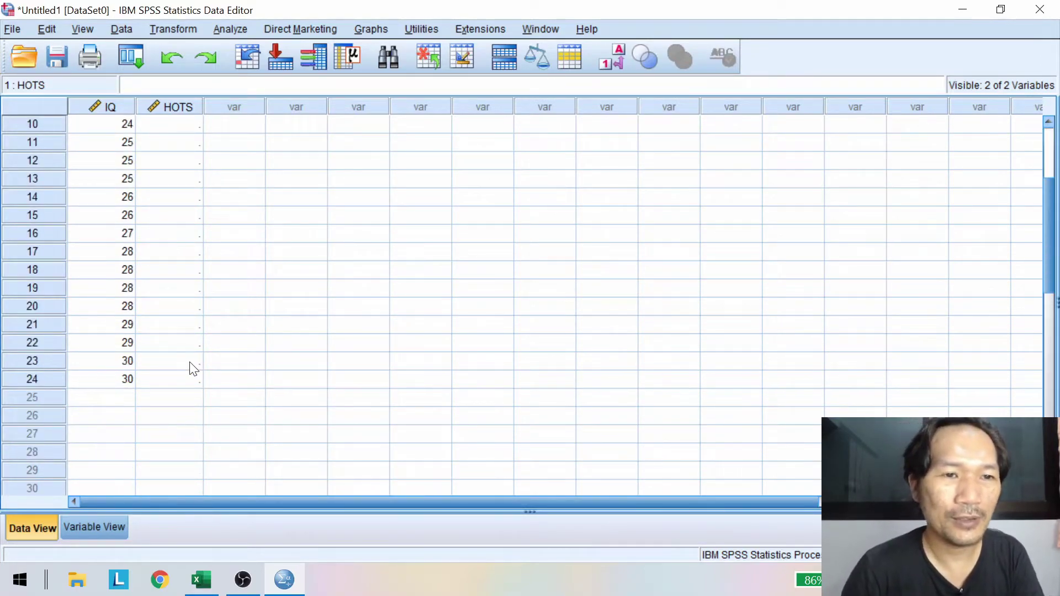
click(118, 408)
key(ctrl+v)
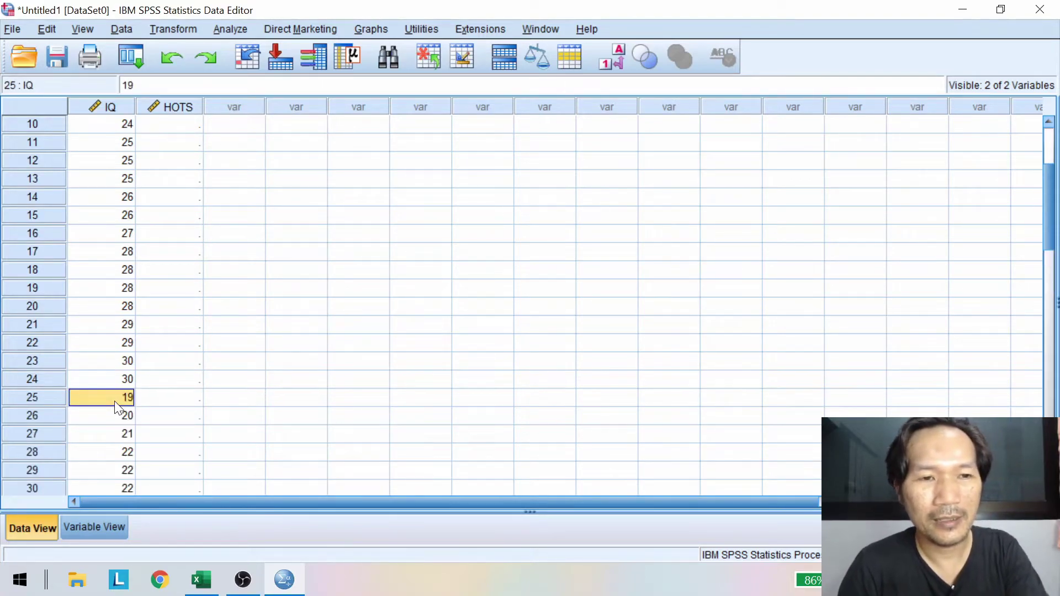
Rename the IQ variable as Variabel.
click(92, 522)
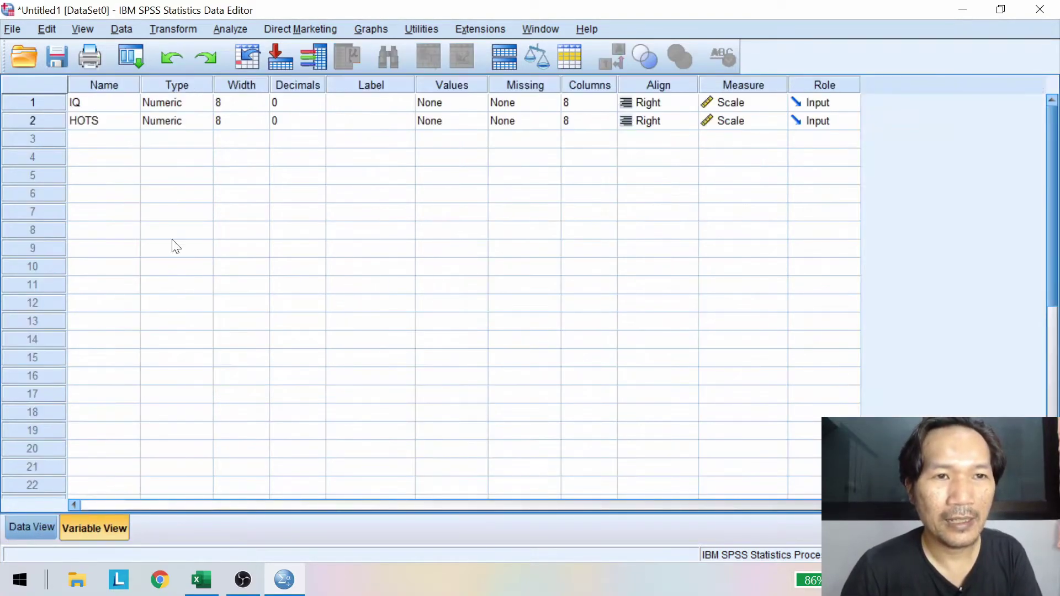
click(101, 110)
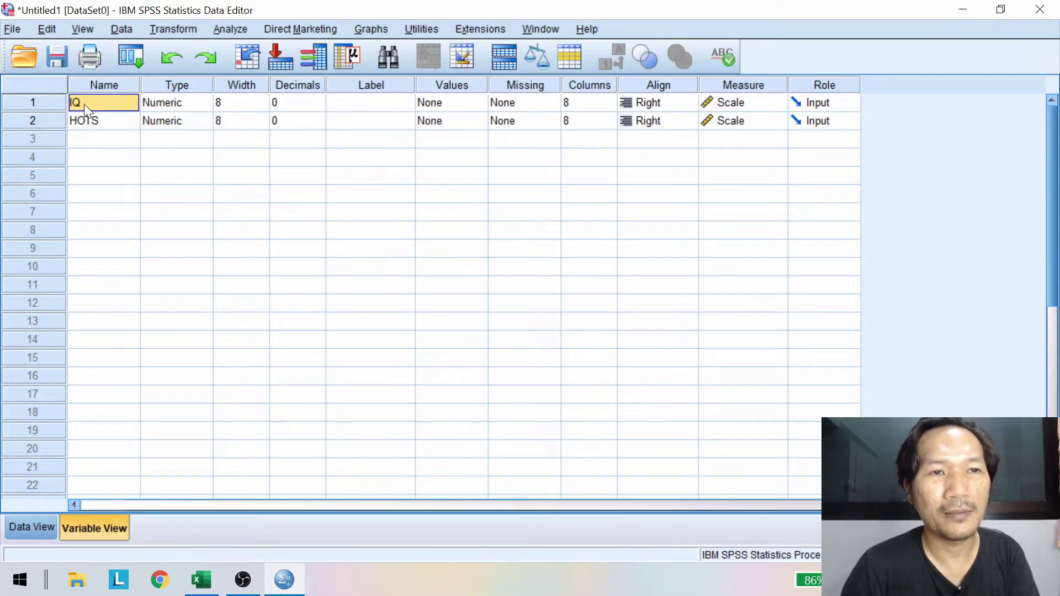
click(85, 103)
key(shift+Home)
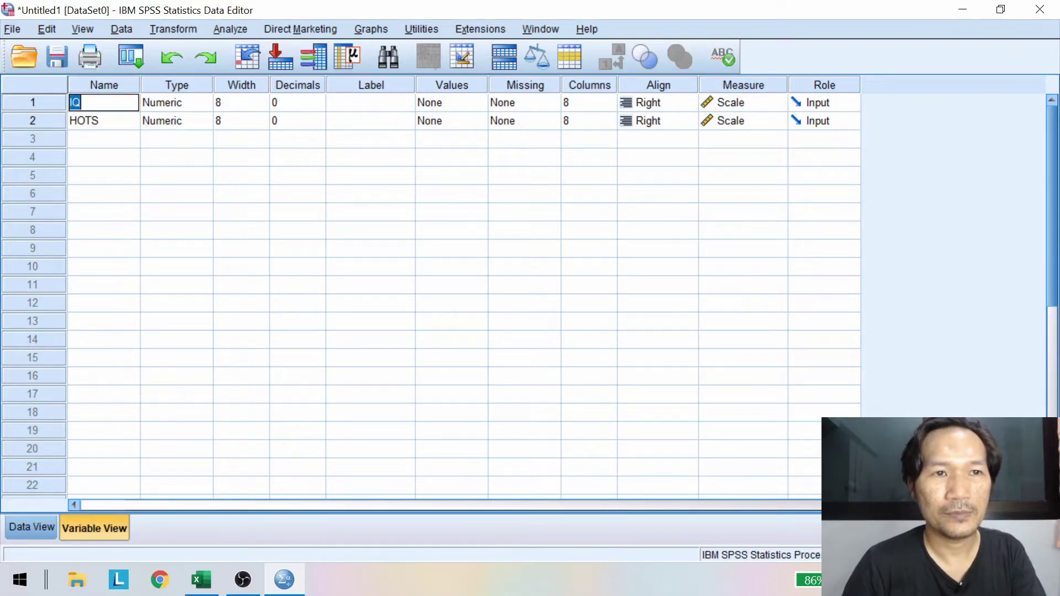
text(Variabel)
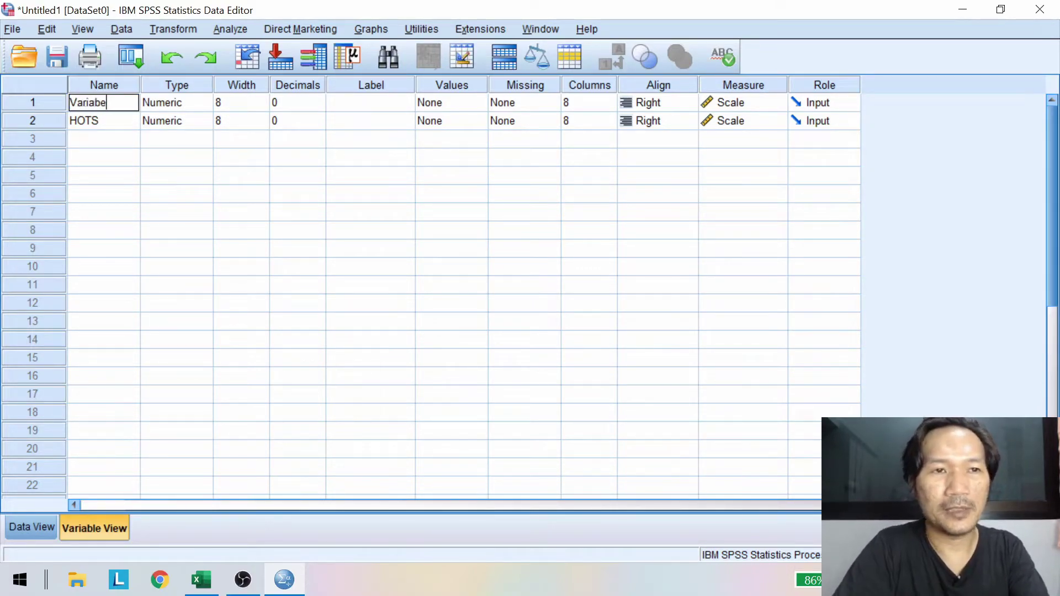
Rename the HOTS variable as Faktor and return to the first rows of the data.
click(84, 126)
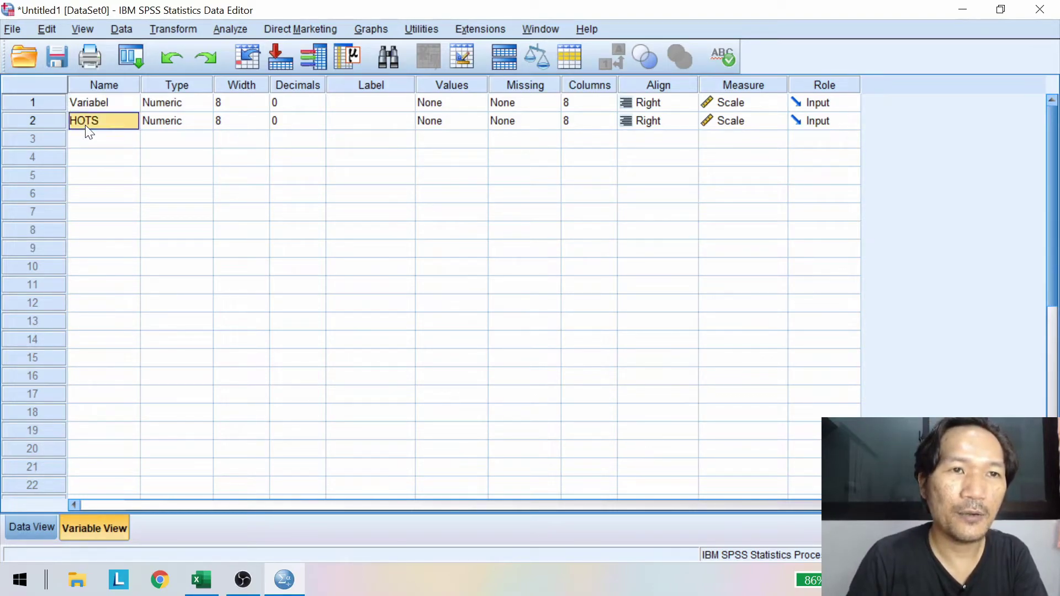
click(85, 123)
key(shift+Home)
text(Faktor)
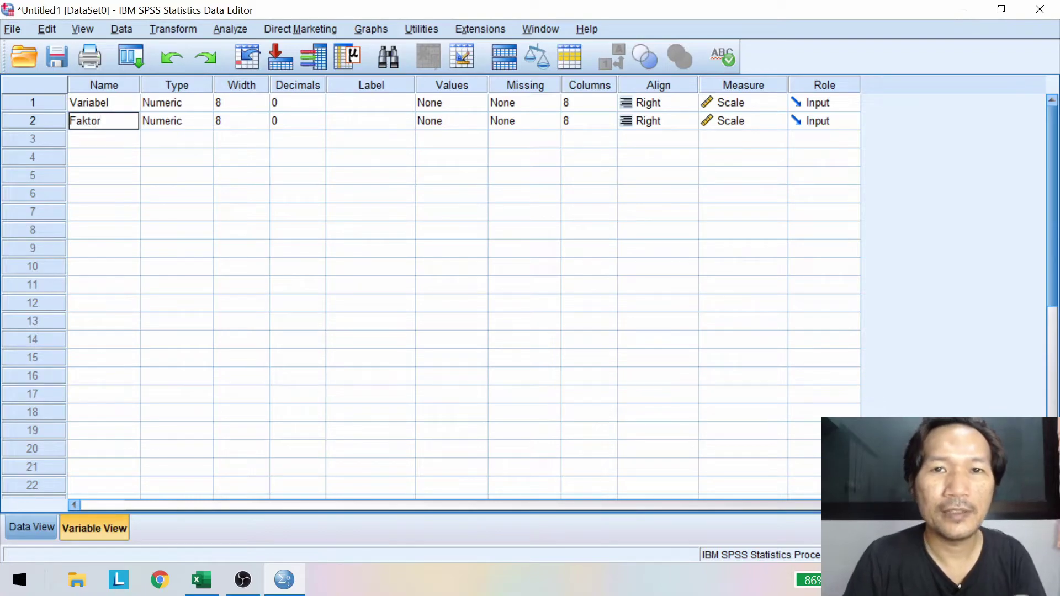
click(341, 156)
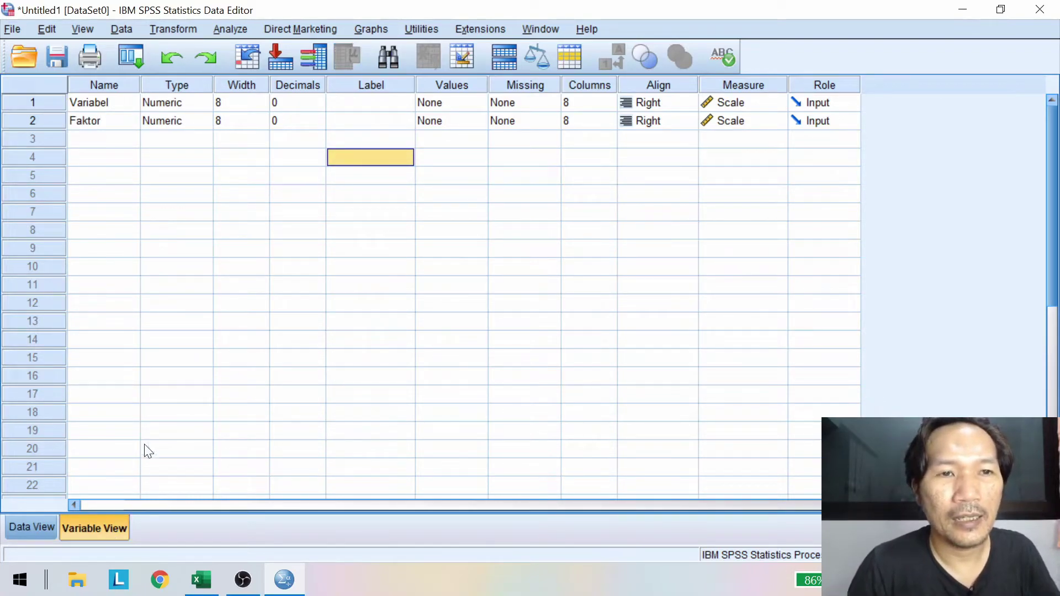
click(32, 527)
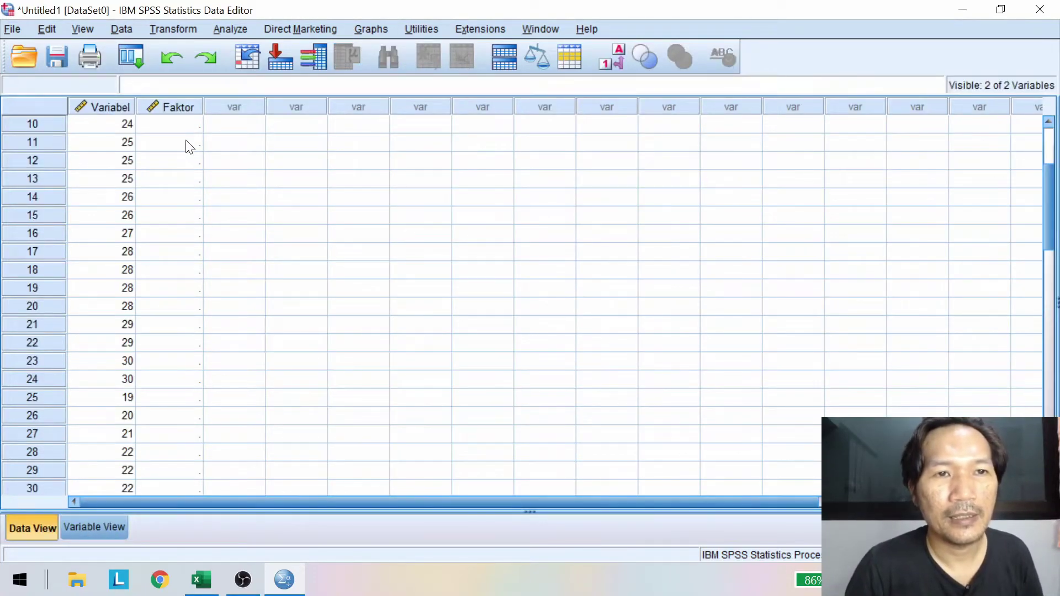
scroll(193, 145, up, 3)
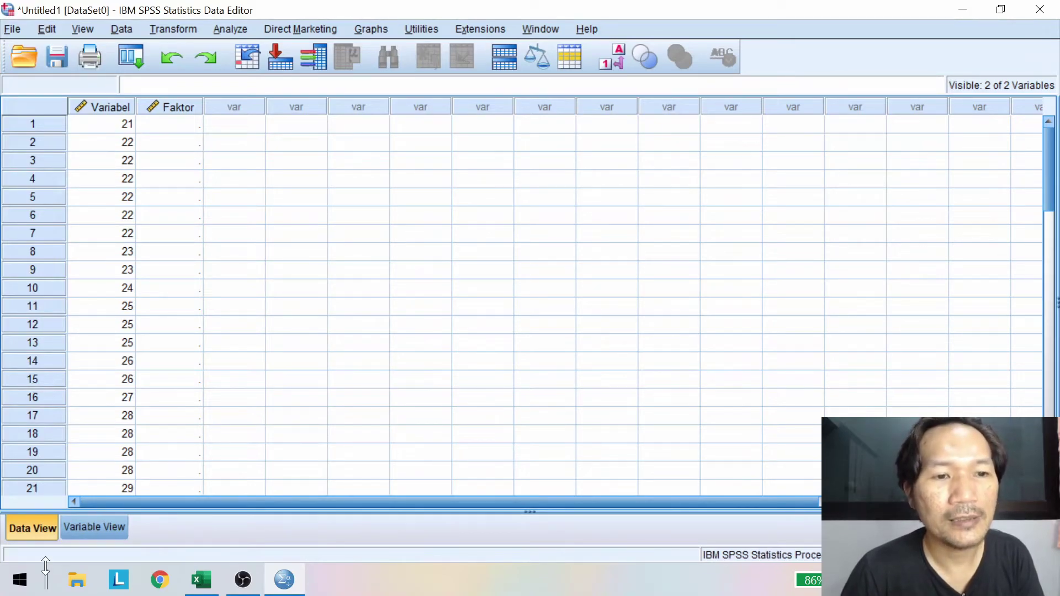
Add a value label to the Faktor variable that assigns the label IQ to value 1.
click(78, 533)
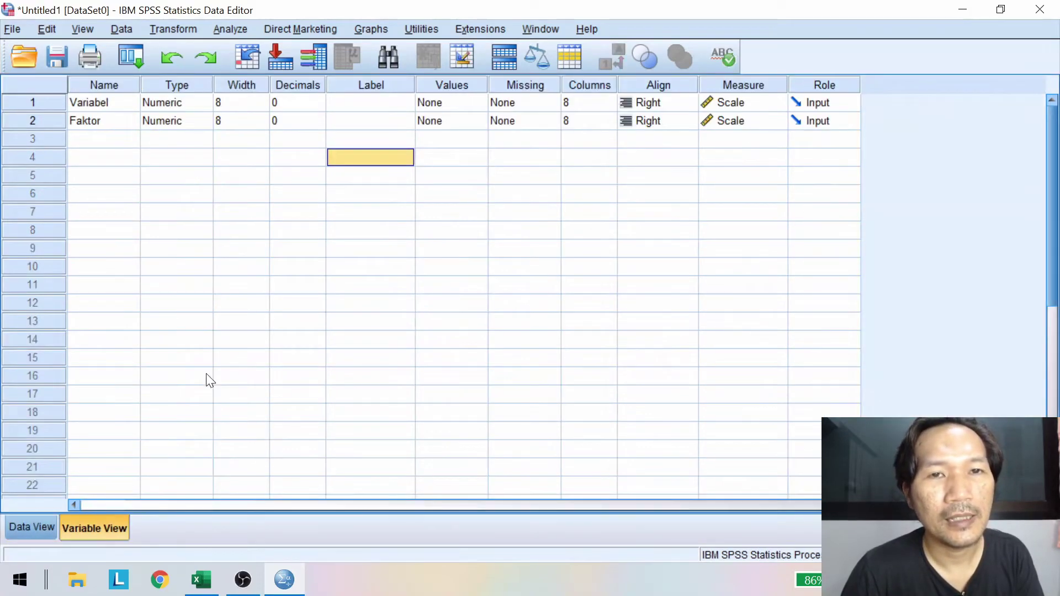
click(477, 122)
click(478, 120)
text(1)
key(Tab)
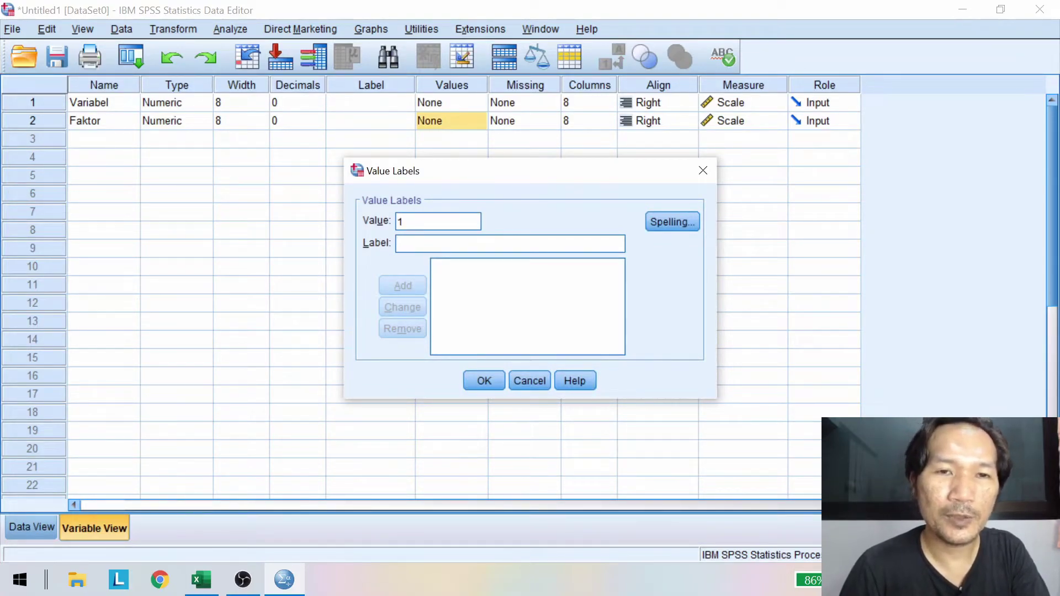
text(IQ)
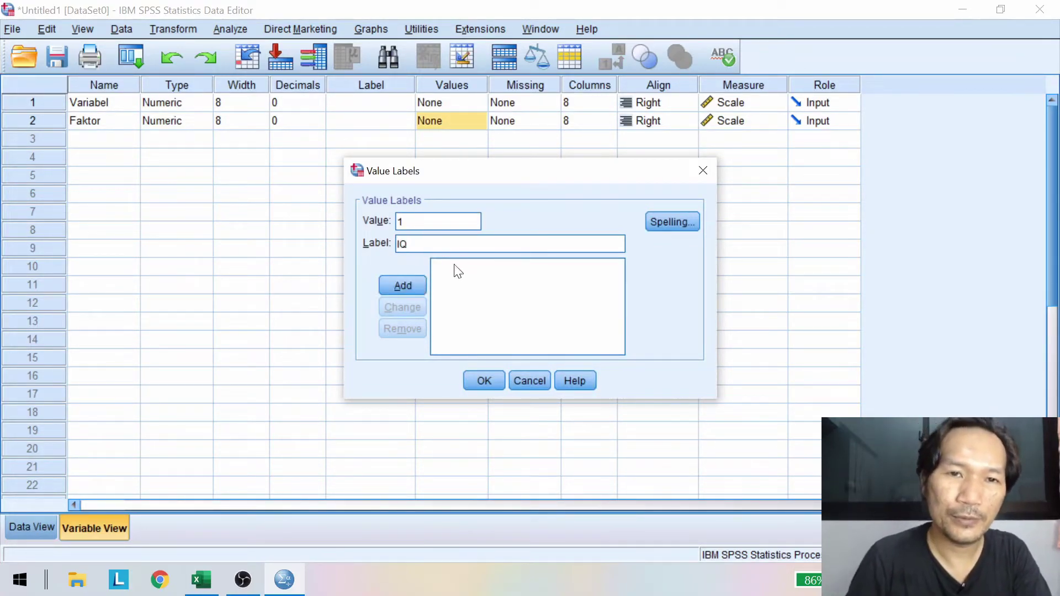
click(403, 284)
Label value 2 of Faktor as Hots, apply the value labels, and set the variable's measure to Nominal.
text(2)
key(Tab)
text(Hots)
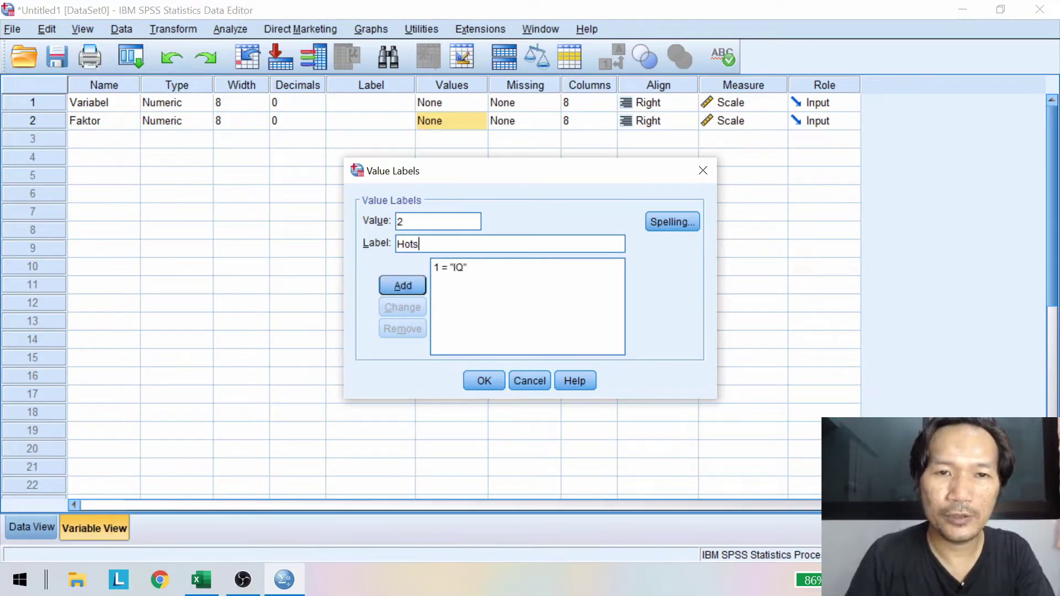
click(414, 283)
click(491, 381)
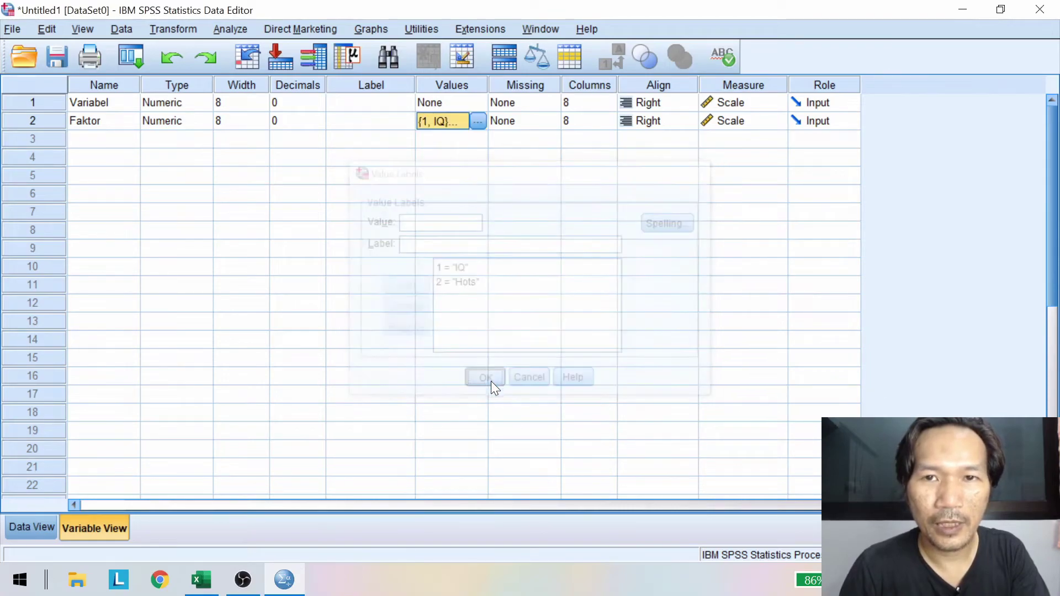
click(726, 121)
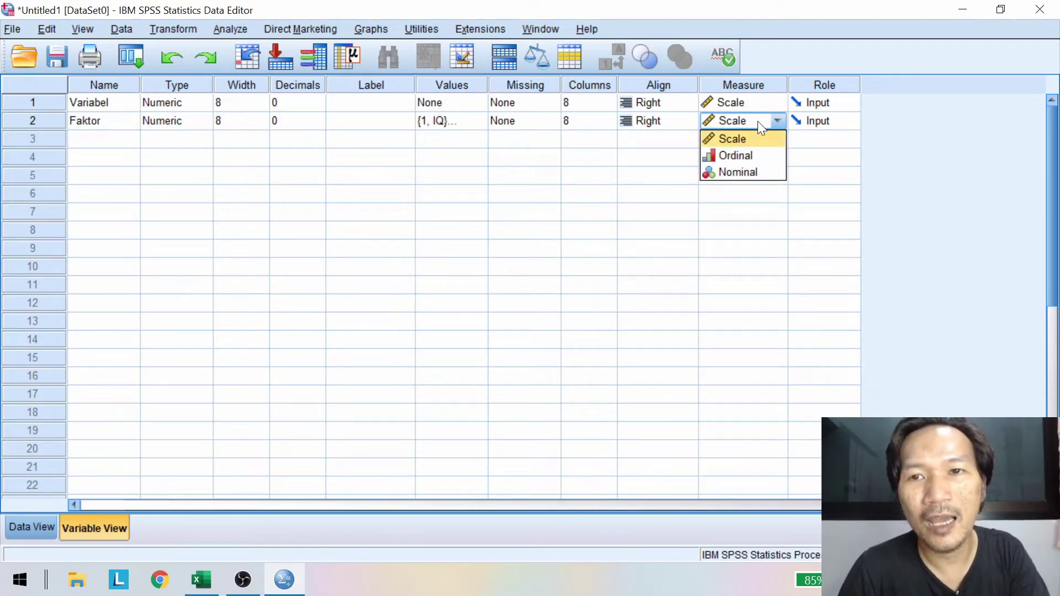
click(757, 175)
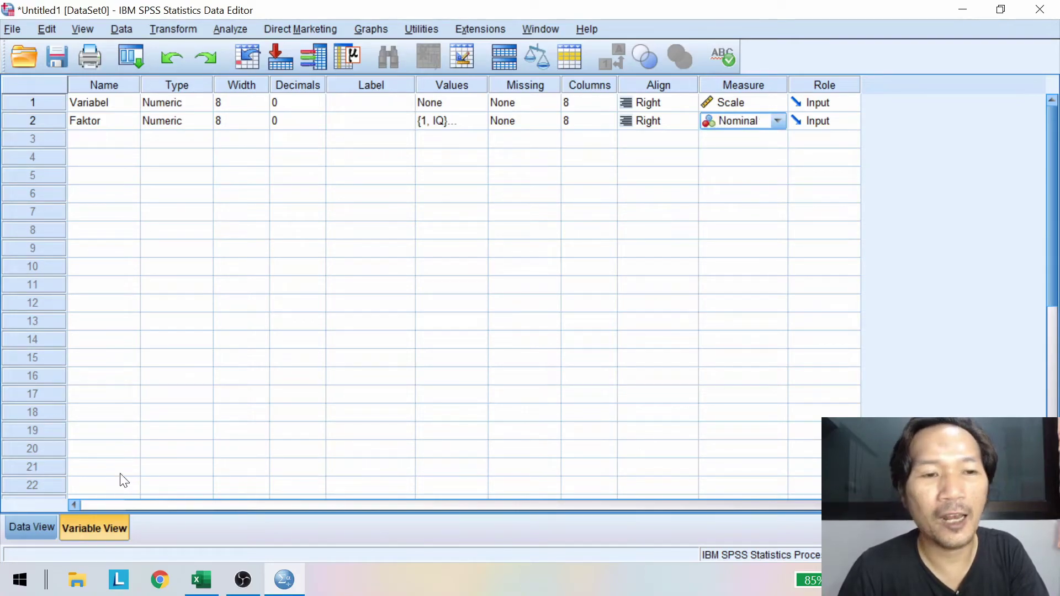
Enter 1 as the Faktor value for rows 1 to 24 of the data, which hold the IQ scores.
click(28, 528)
click(181, 129)
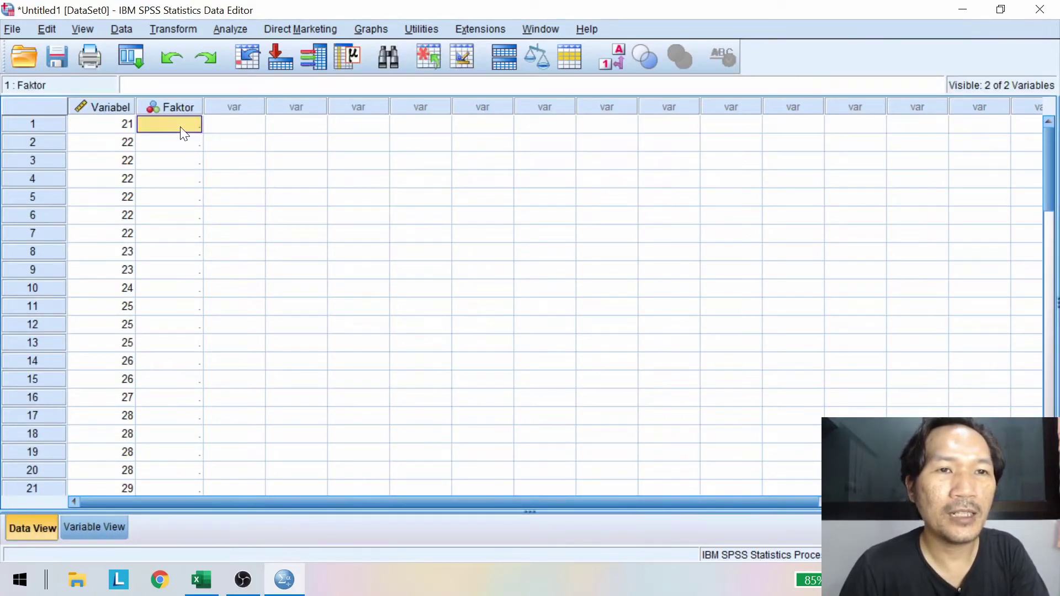
text(1)
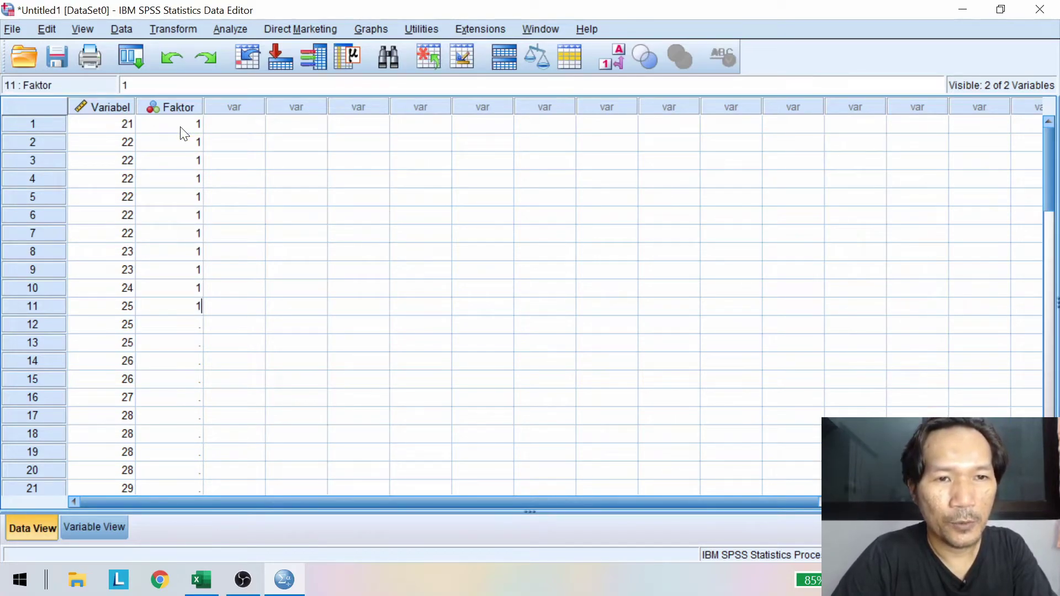
text( 1 1 1 1 1 1 1 1 1 1 1 1 1 1 1 1 1 )
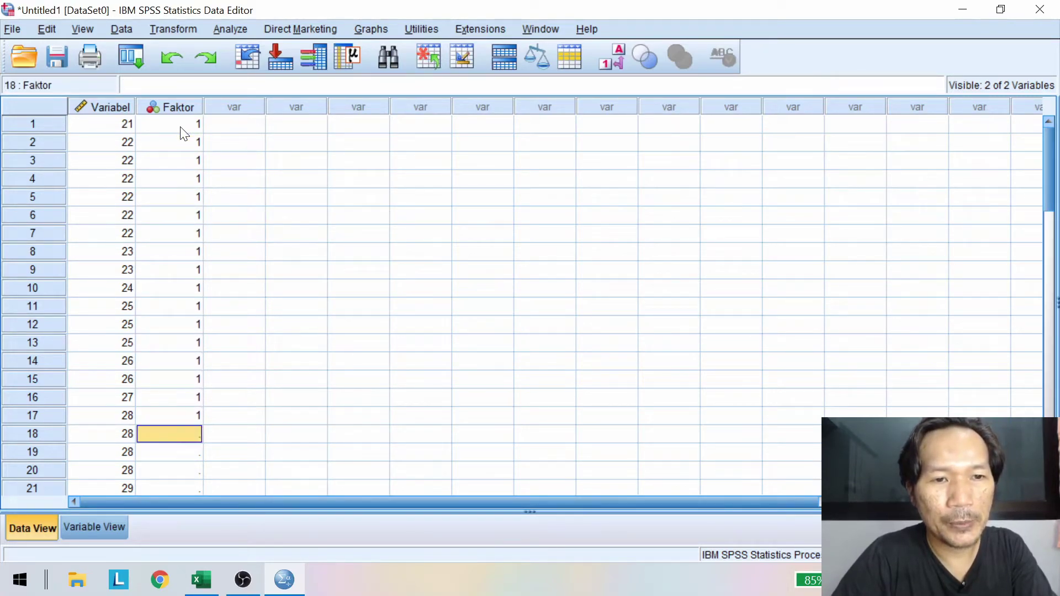
text(1 1 1 1 1)
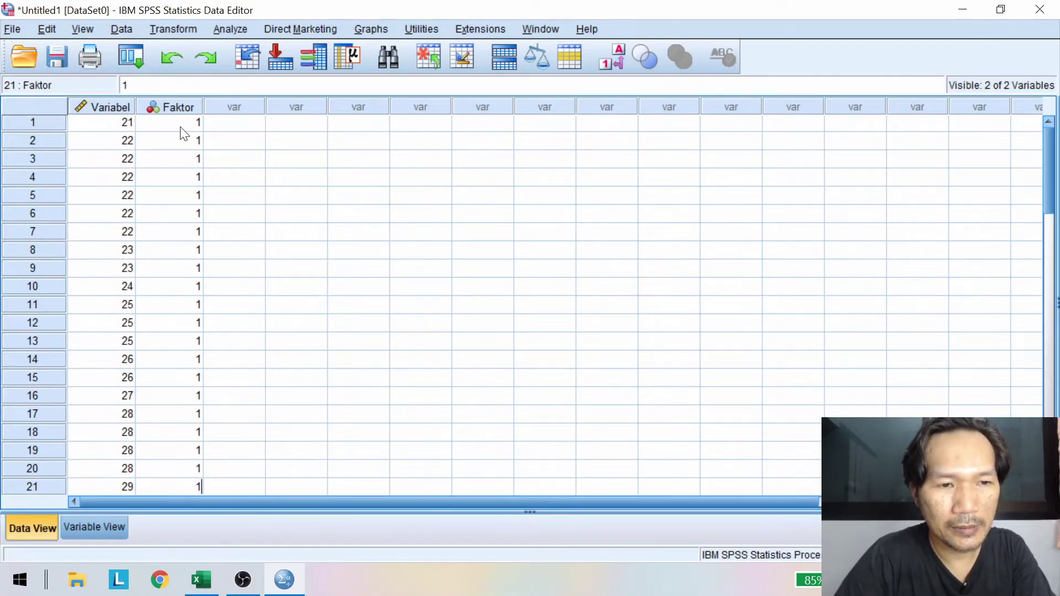
key(Return)
text(1)
key(Return)
Enter 2 as the Faktor value for rows 25 to 48, which hold the HOTS scores.
text(2)
key(Return)
text(2)
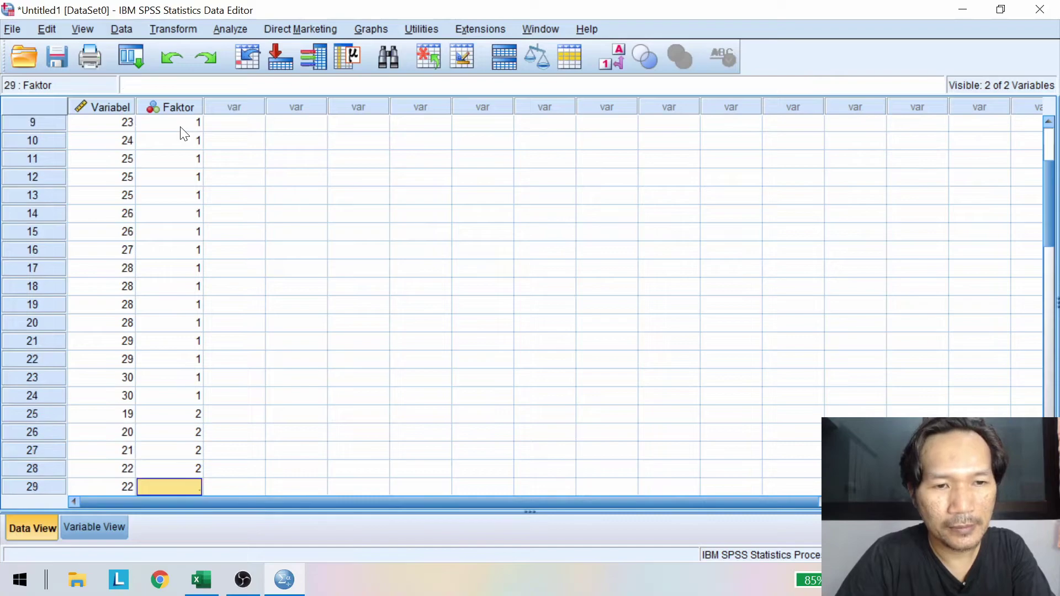
text( 2 2 2 2 2 2)
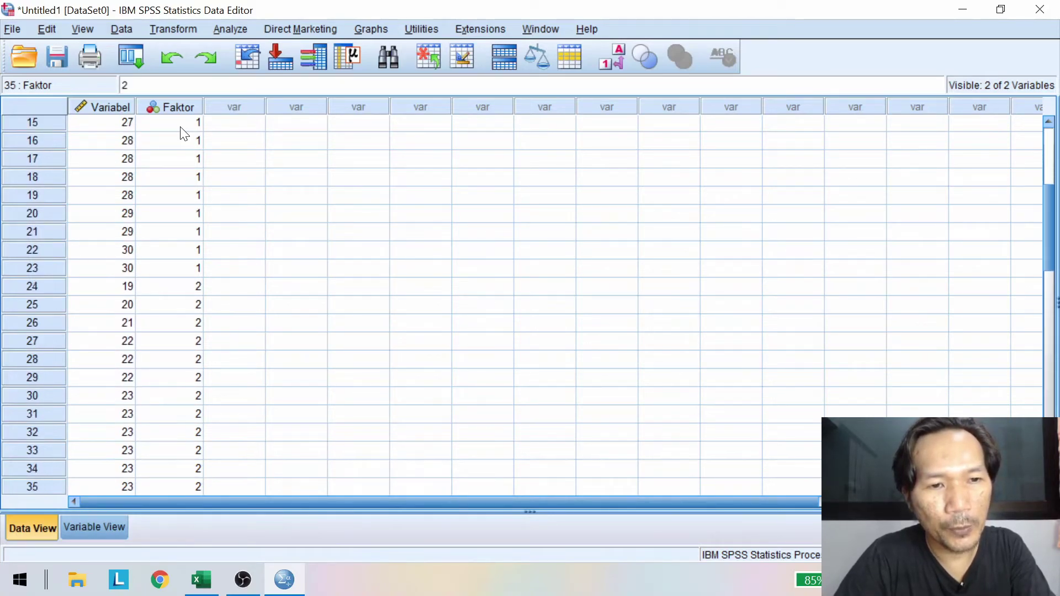
text( 2 2 2 2 2 2 2 2 2 2 2 )
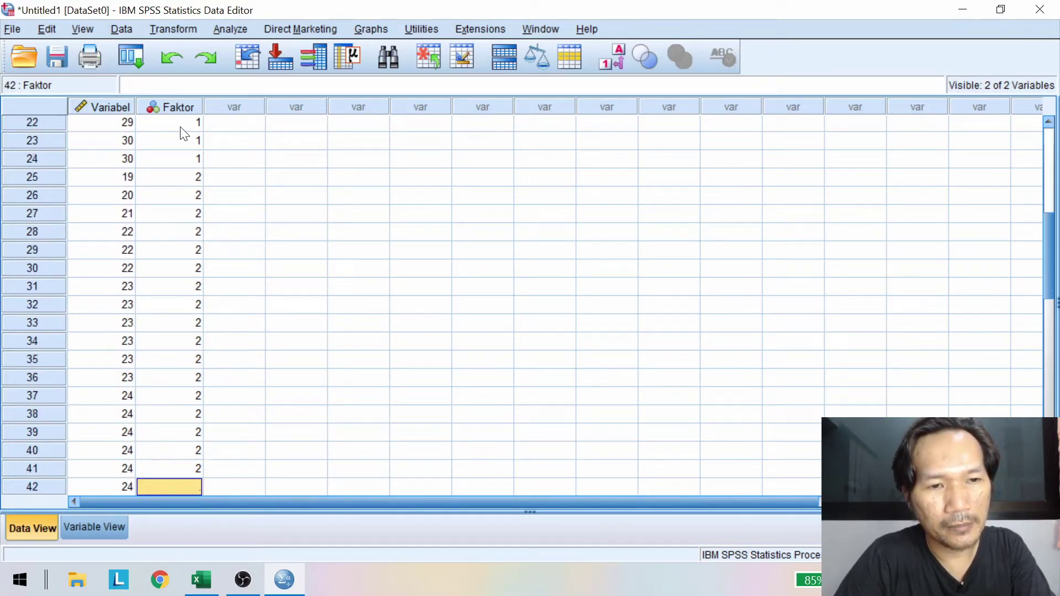
text(2 2 2 2 )
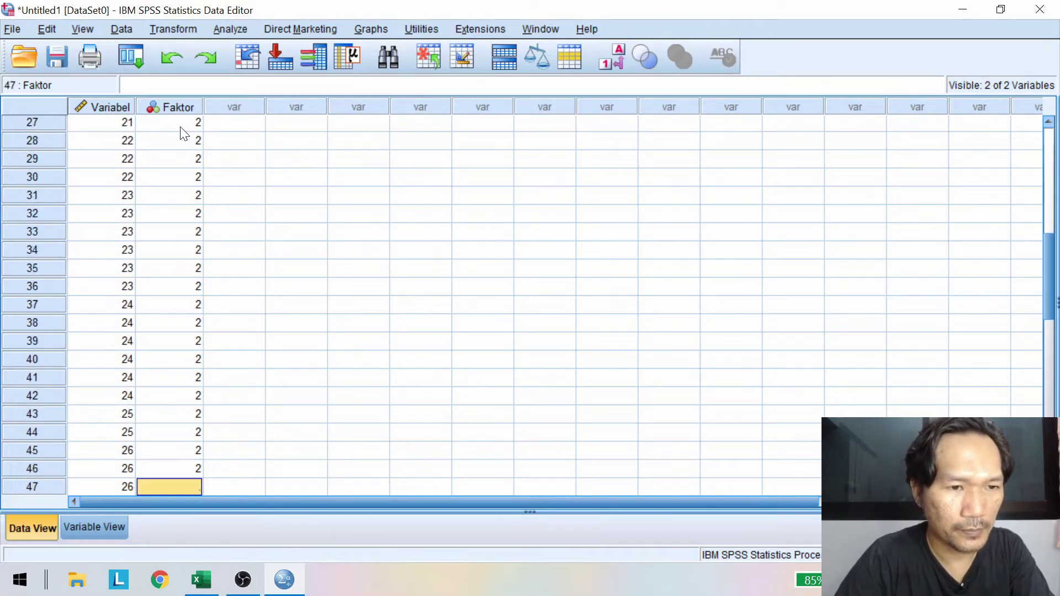
text(2)
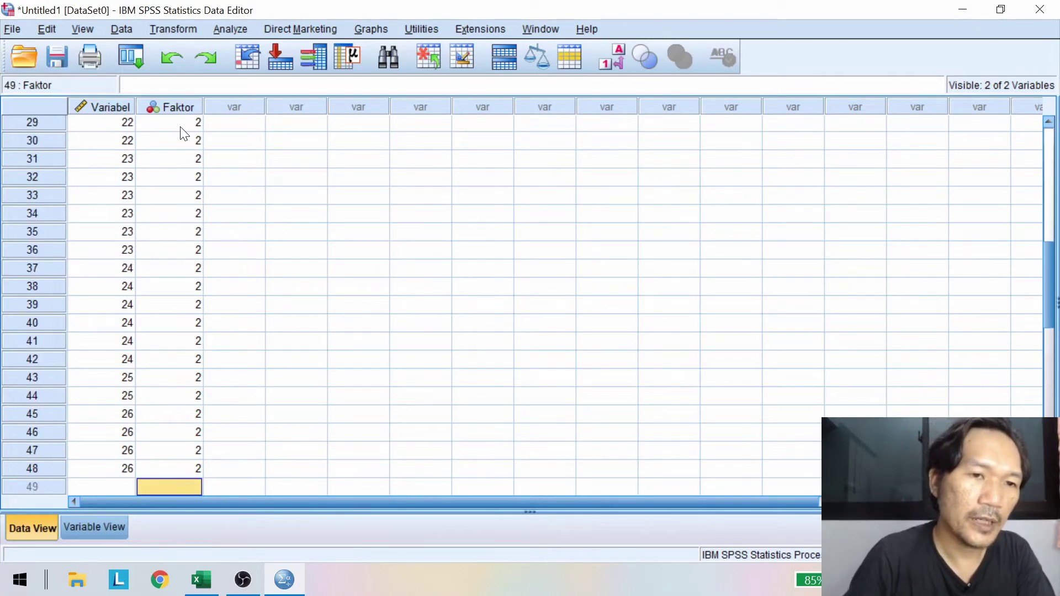
Show value labels instead of codes in the Faktor column and check the rows of both groups.
click(190, 253)
scroll(176, 221, up, 9)
click(180, 176)
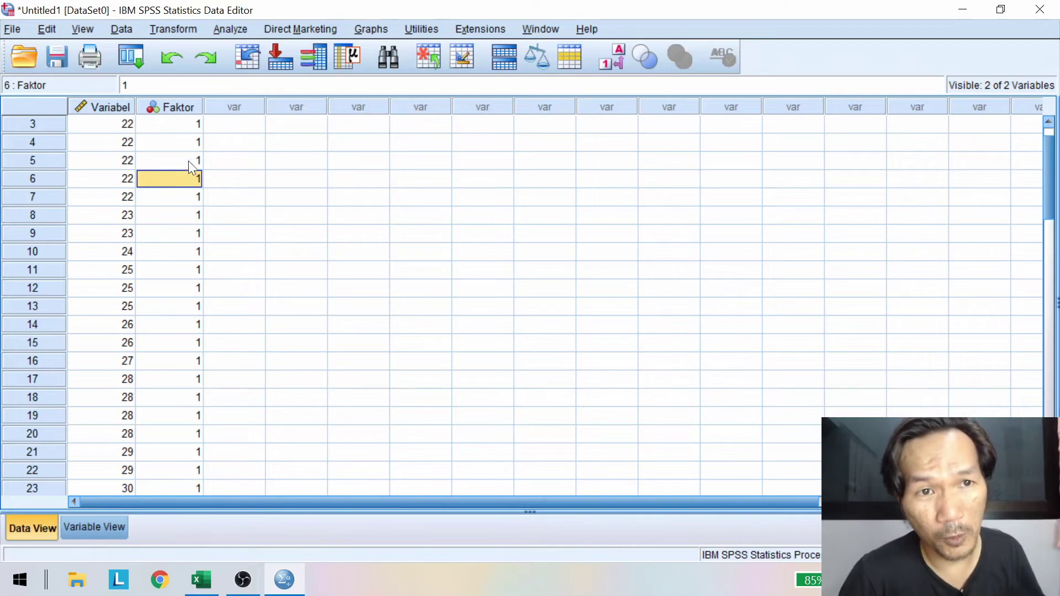
scroll(223, 138, up, 1)
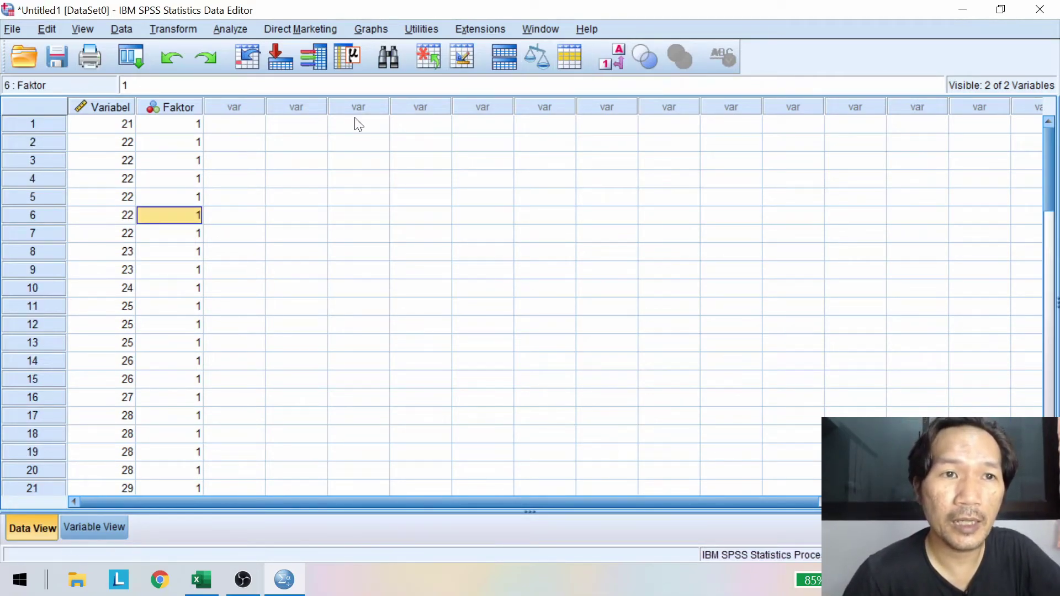
click(617, 66)
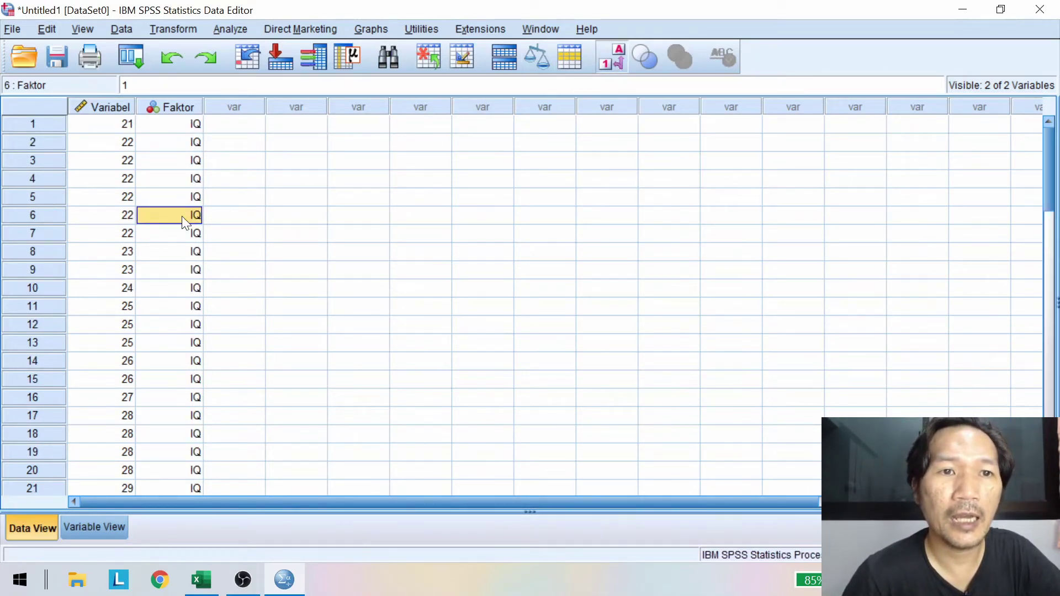
scroll(272, 284, down, 3)
click(273, 283)
scroll(272, 284, down, 13)
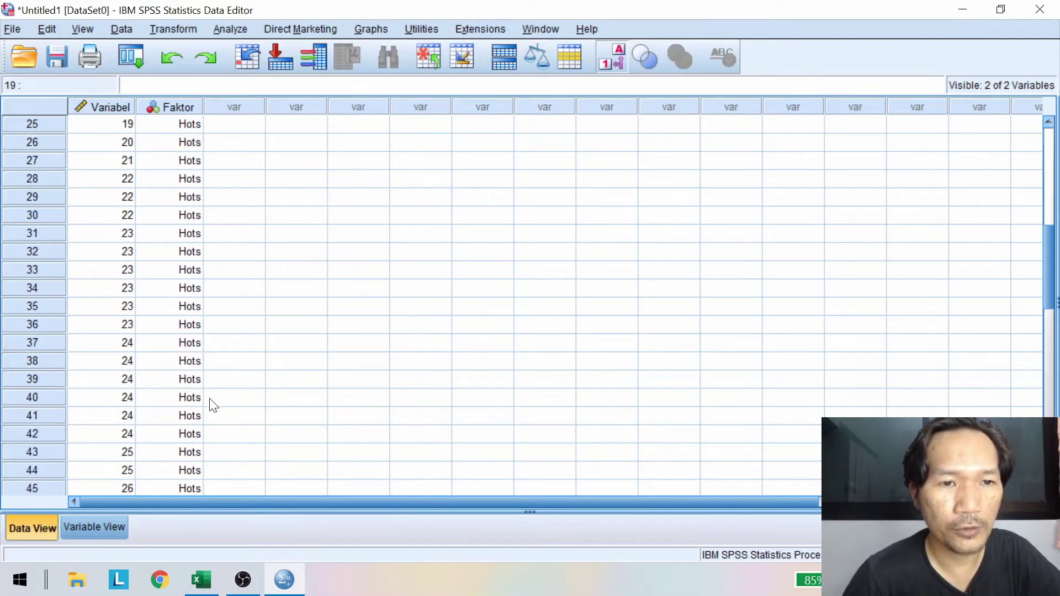
scroll(212, 406, up, 16)
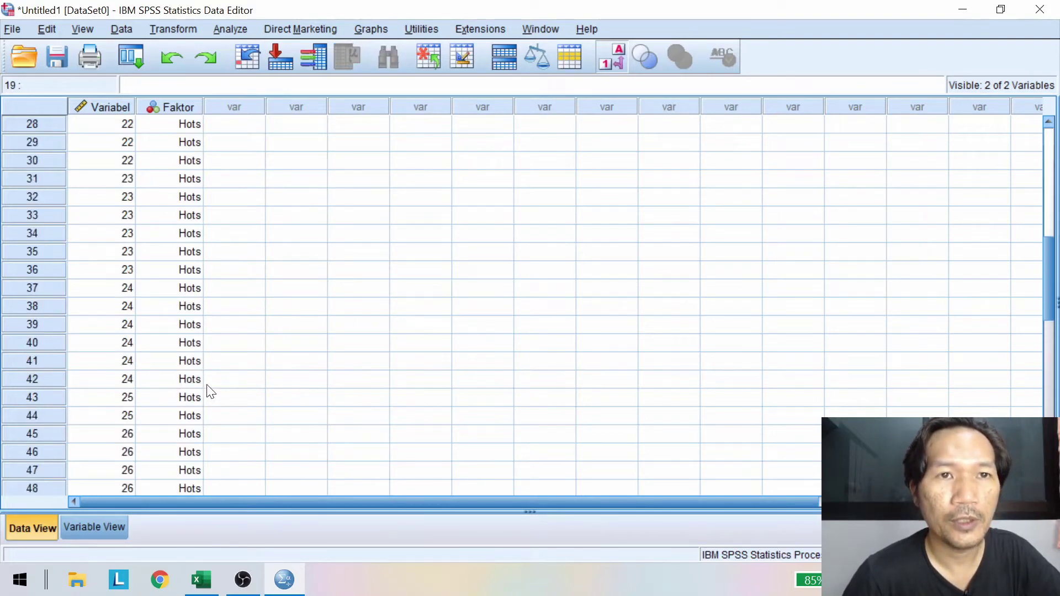
Set up a One-Way ANOVA with Variabel as the dependent variable and Faktor as the factor.
click(231, 29)
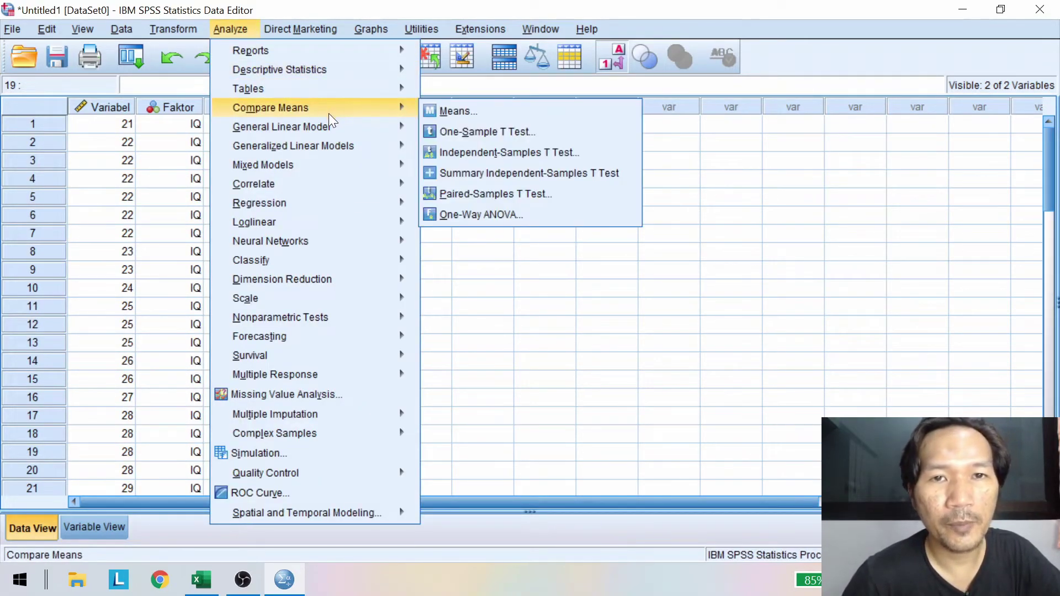
mouse_move(395, 109)
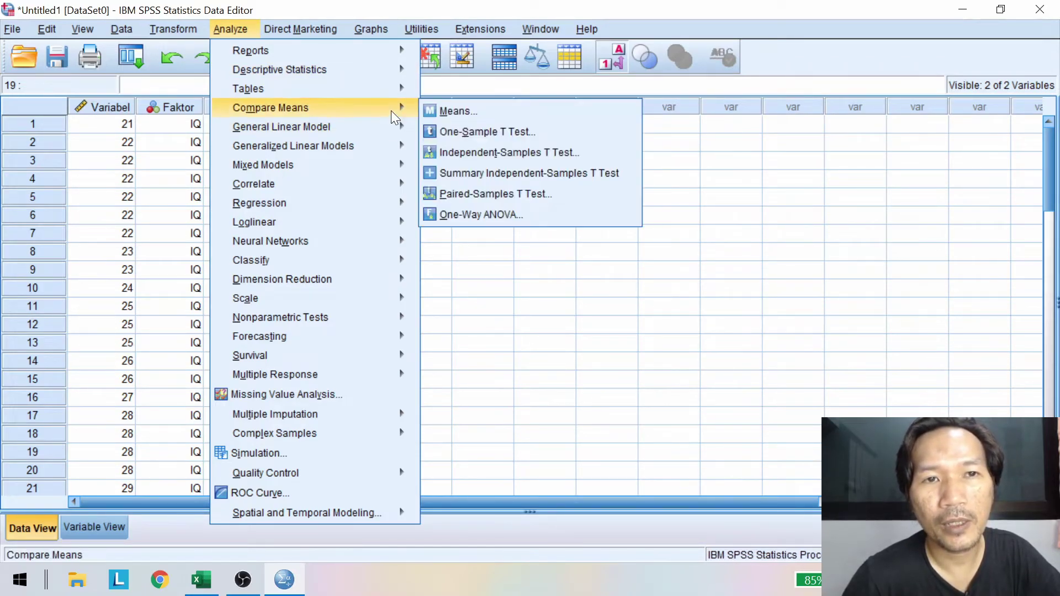
click(455, 214)
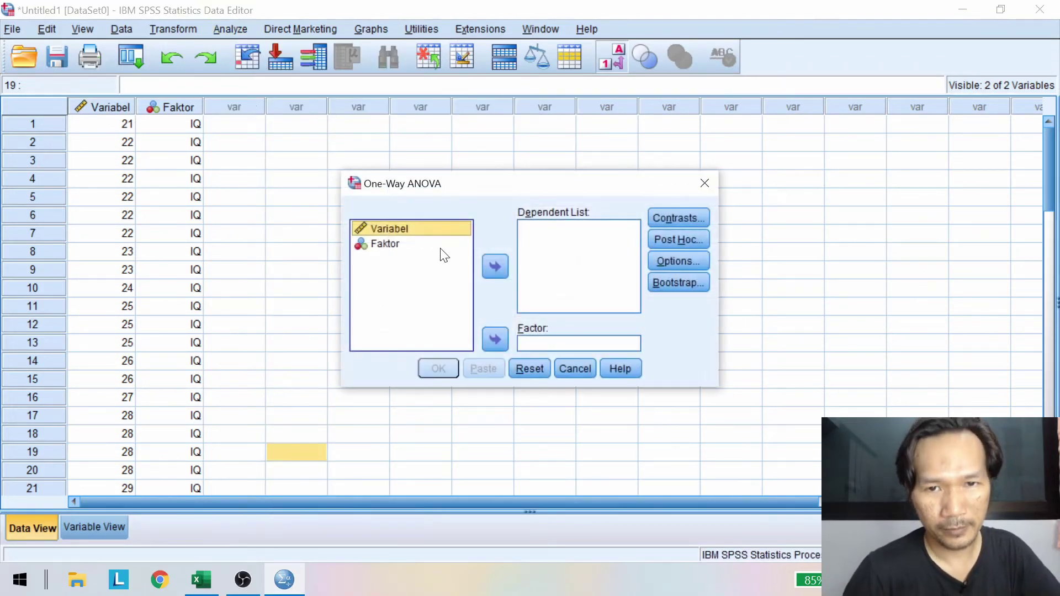
click(496, 265)
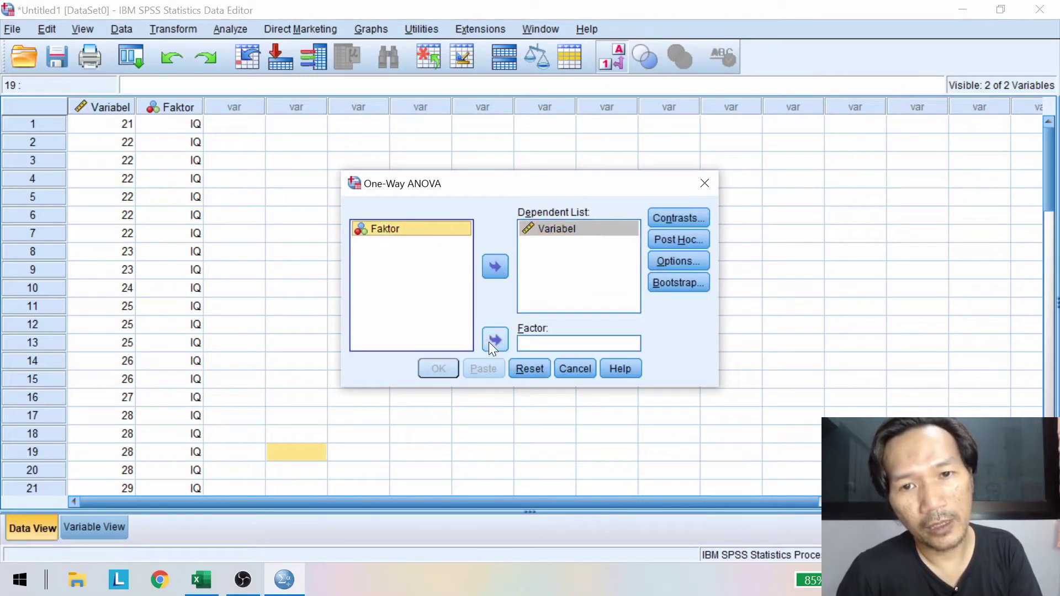
click(493, 341)
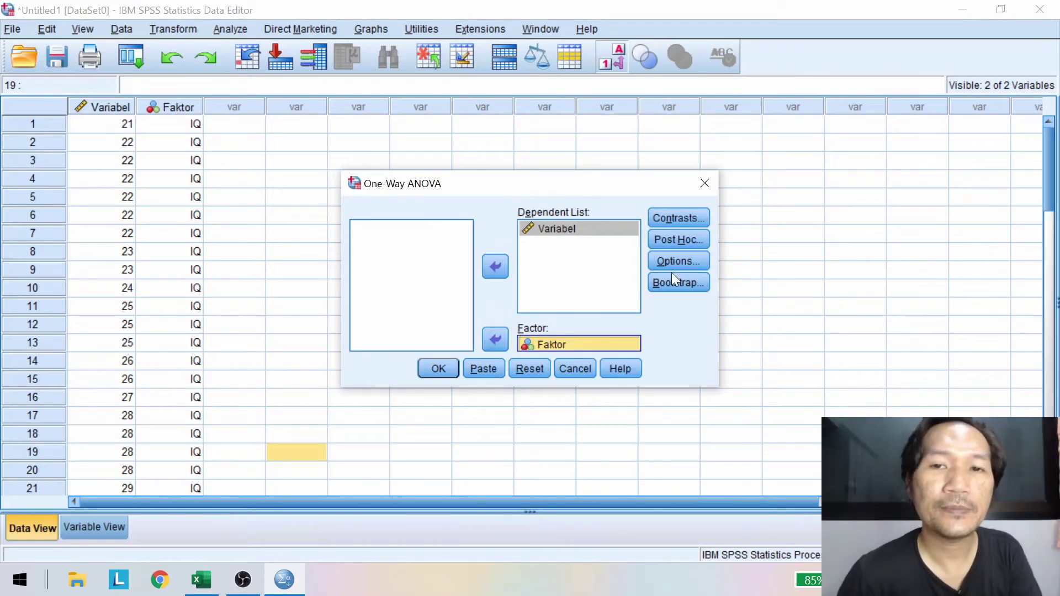
click(684, 224)
click(522, 387)
click(671, 241)
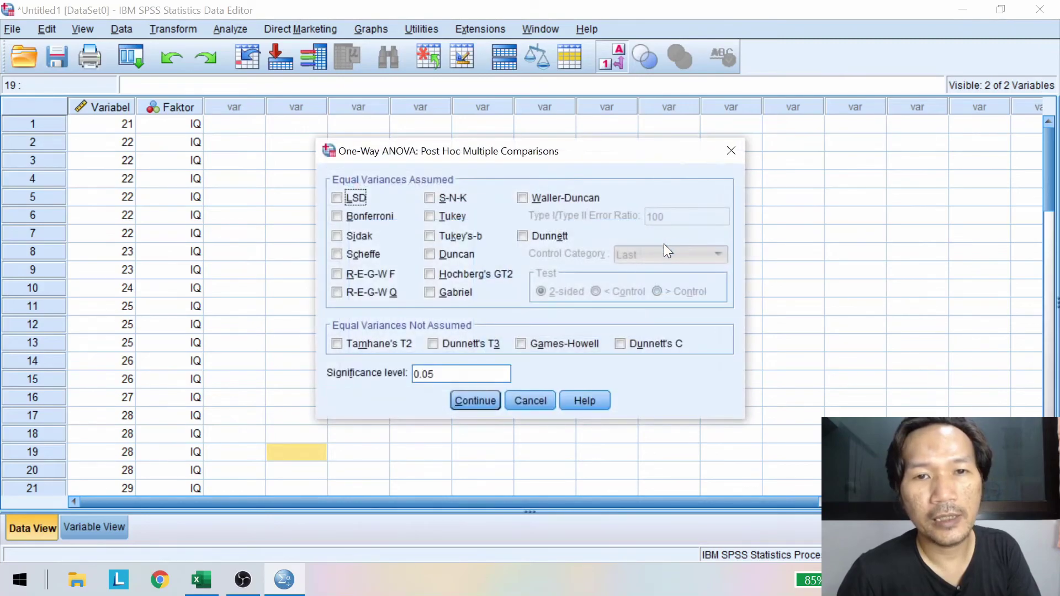
click(534, 402)
Include the homogeneity of variance test and a means plot in the One-Way ANOVA, and run the analysis.
click(671, 264)
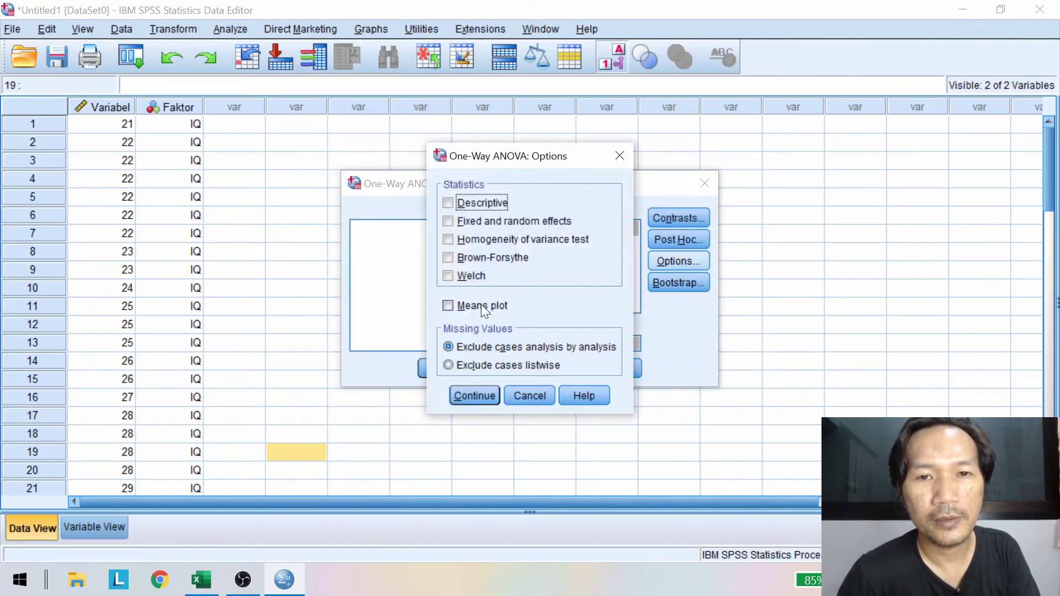
click(495, 240)
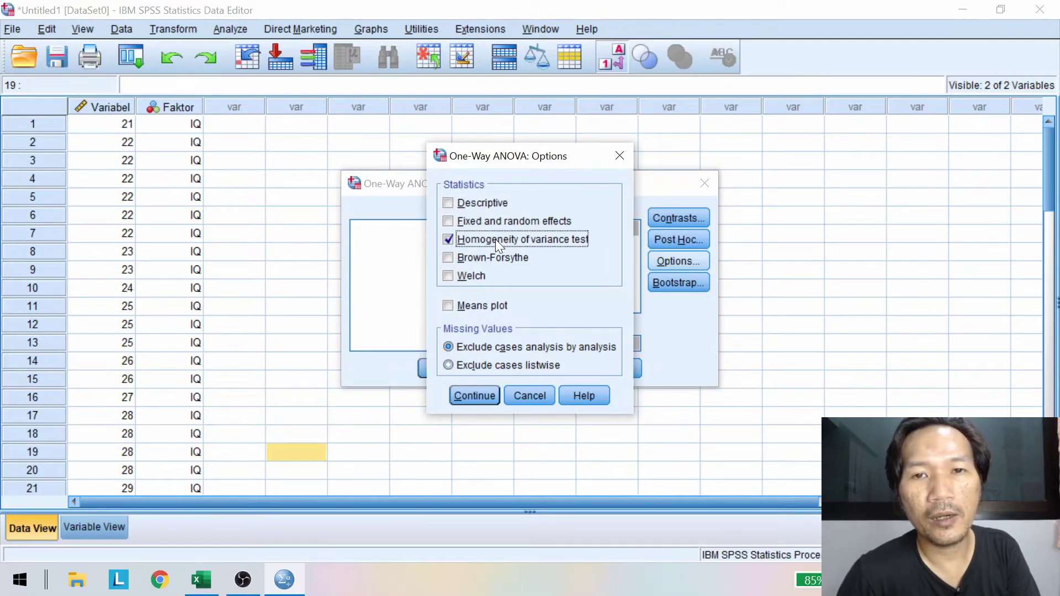
click(476, 308)
click(485, 397)
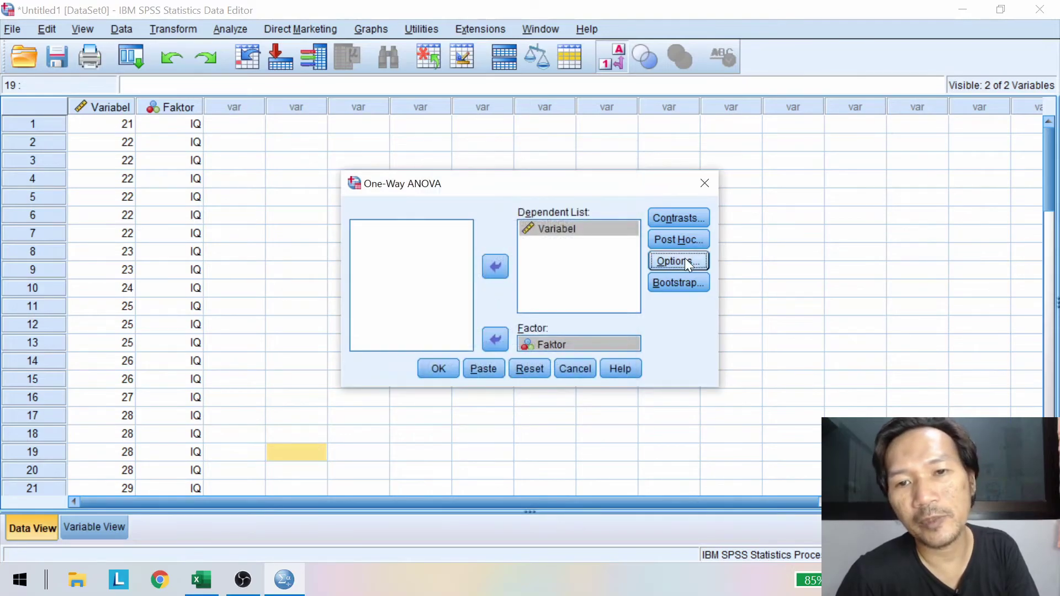
click(446, 367)
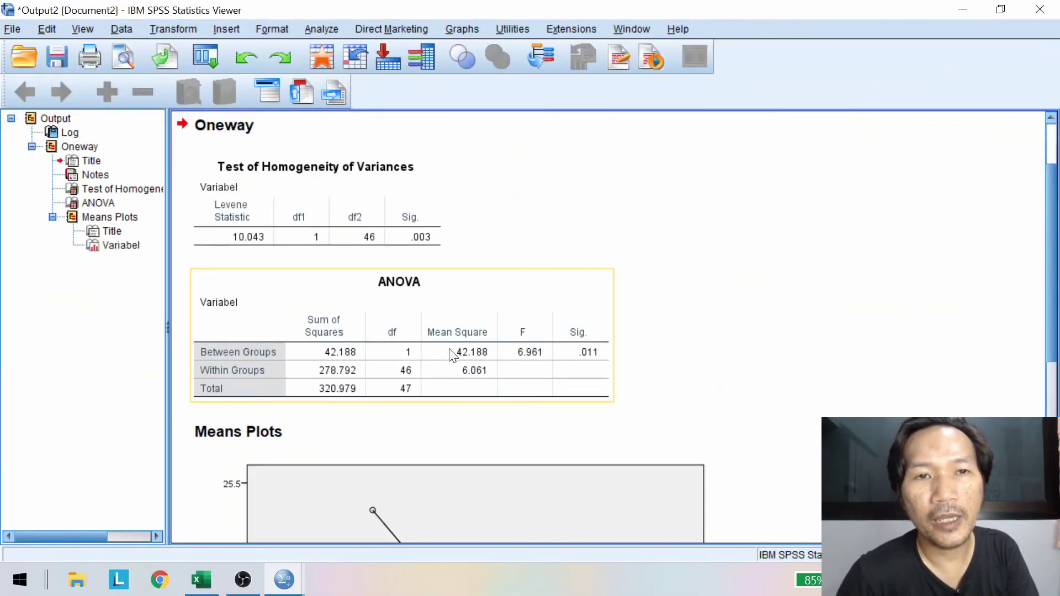
Examine the Levene statistic and its significance in the Test of Homogeneity of Variances table.
click(232, 279)
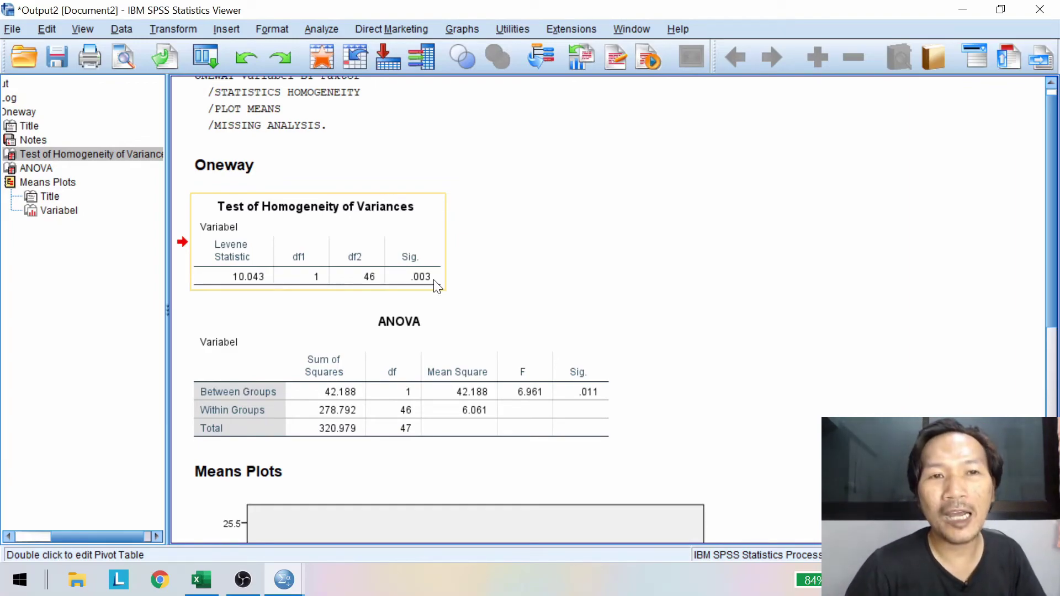
click(551, 243)
scroll(551, 243, up, 1)
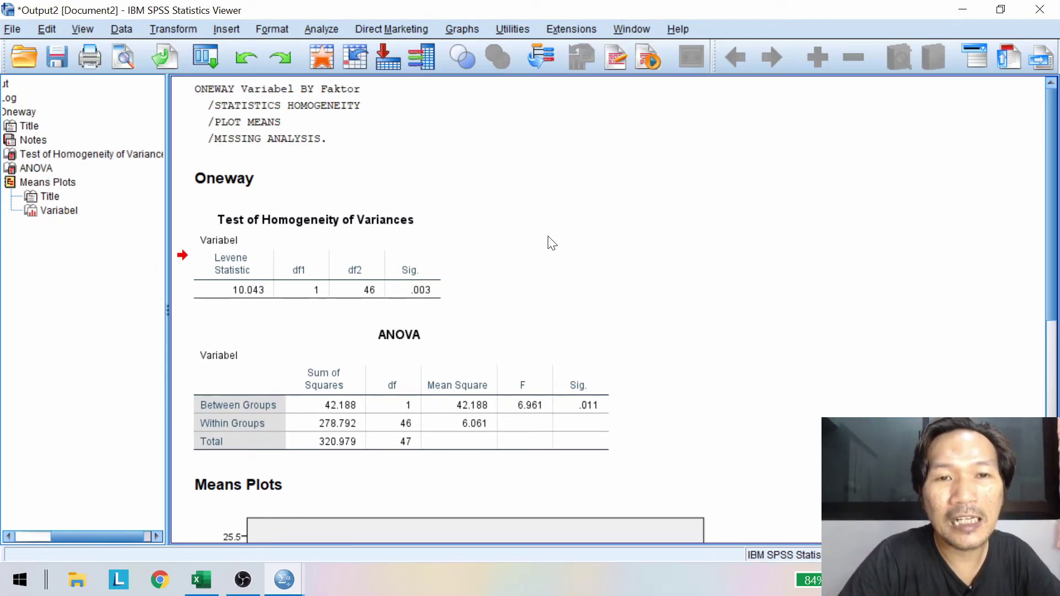